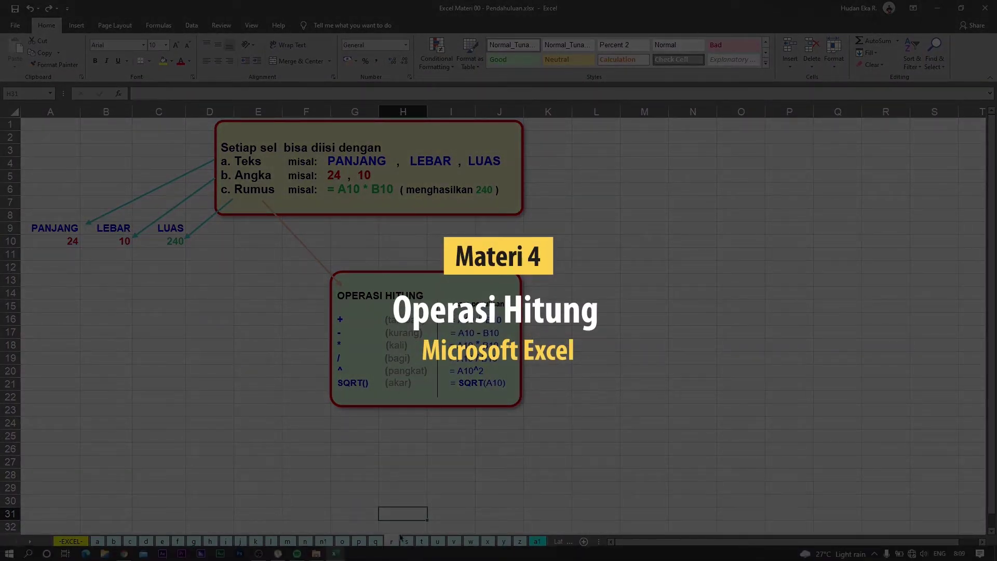
- Switch to sheet 's' and select cell C4 for the JUMLAH UANG SEKARANG result
left_click(407, 542)
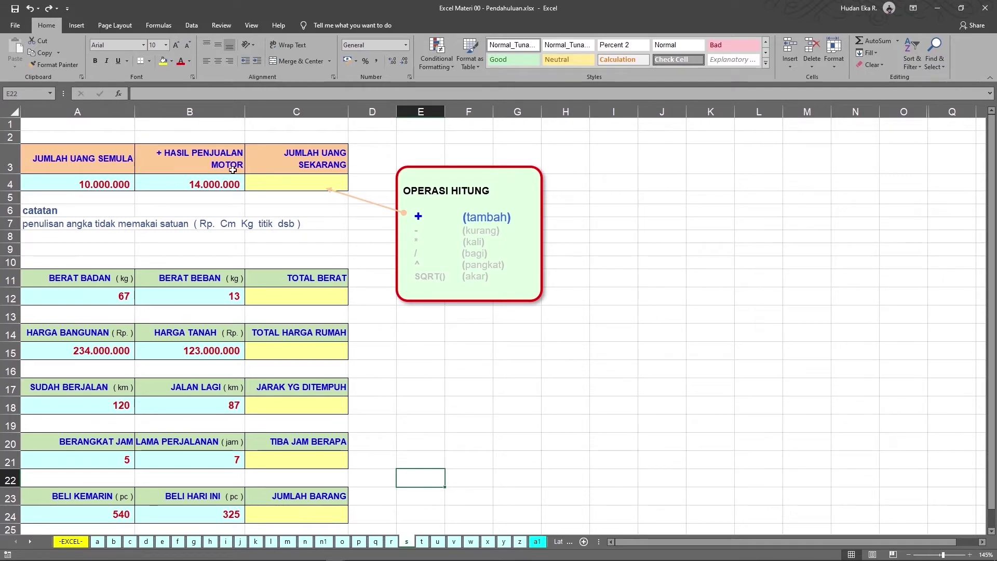
left_click(310, 183)
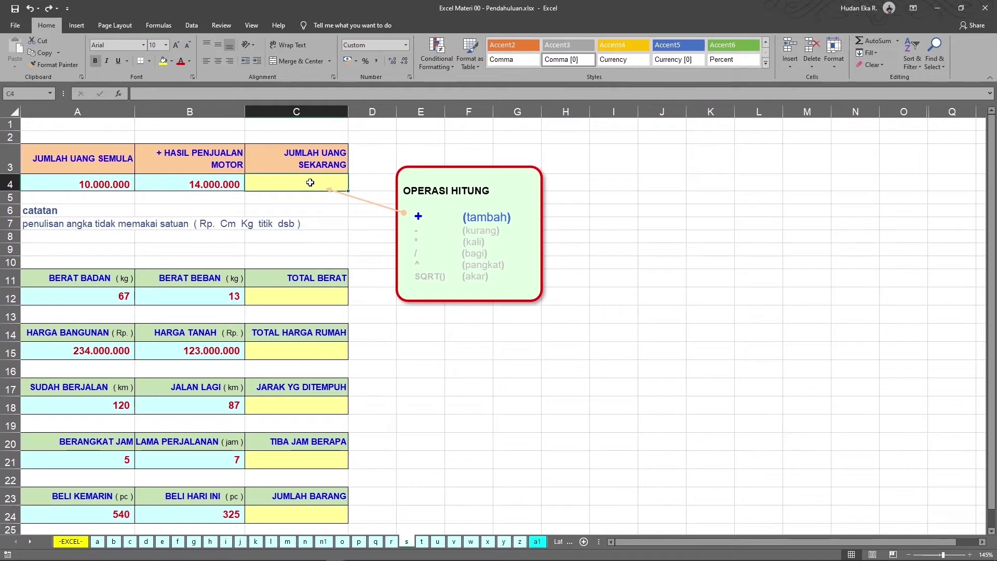
left_click(306, 213)
left_click(297, 187)
- Enter =A4+B4 in C4 so JUMLAH UANG SEKARANG shows 24.000.000, then check the formula
type("=")
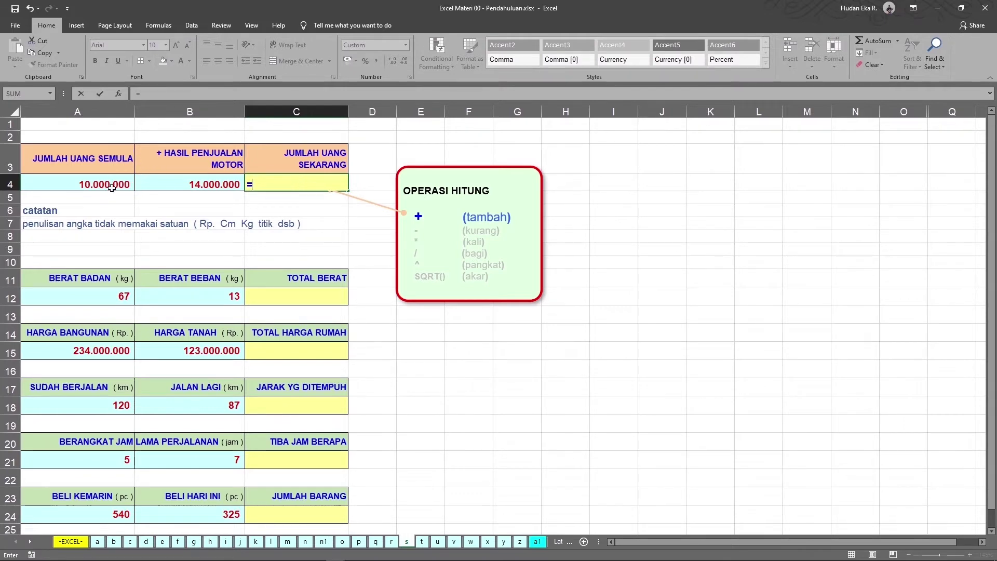
type("1000")
key("BackSpace")
key("BackSpace")
key("BackSpace")
left_click(61, 184)
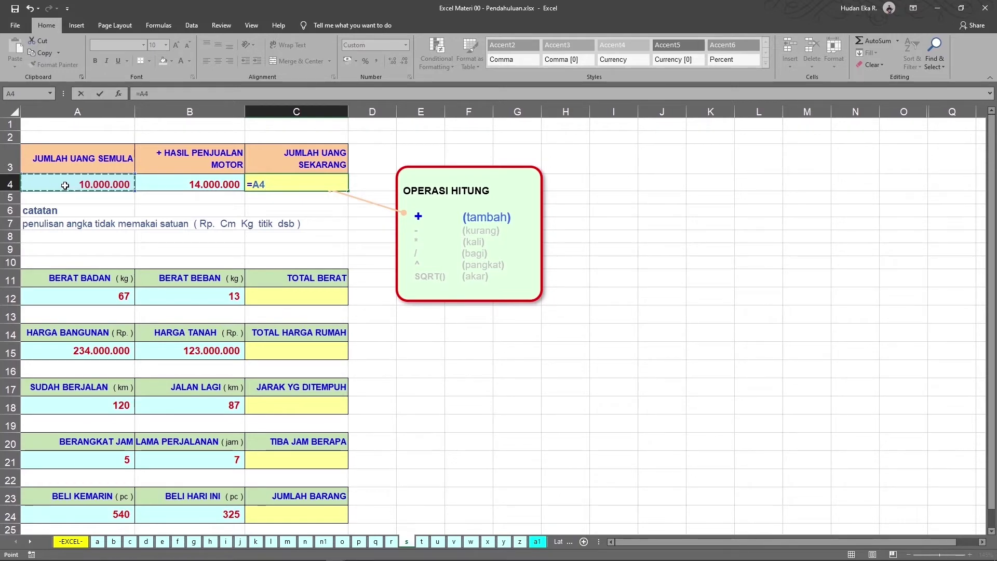
type("+")
left_click(163, 185)
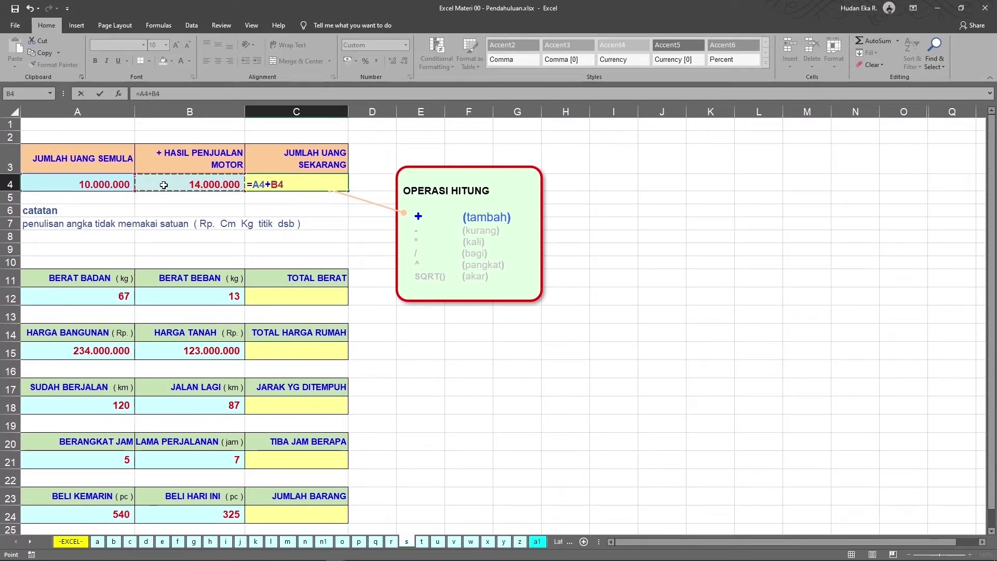
key("Return")
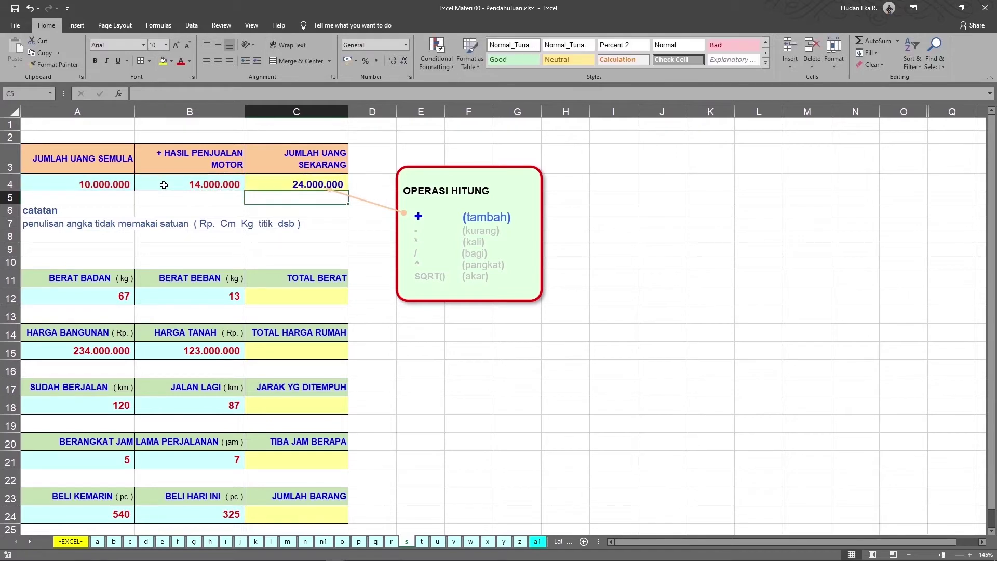
left_click(307, 184)
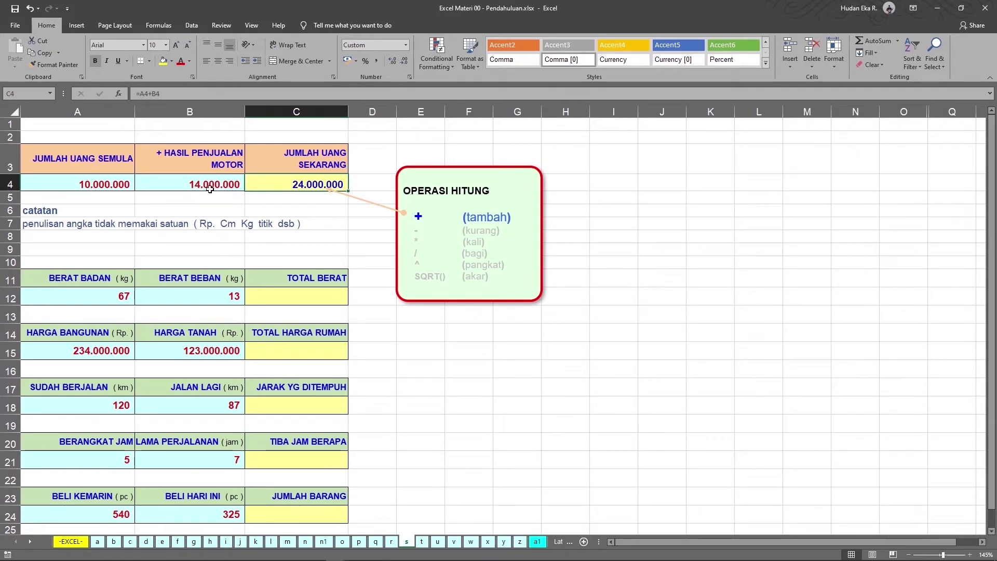
left_click(118, 183)
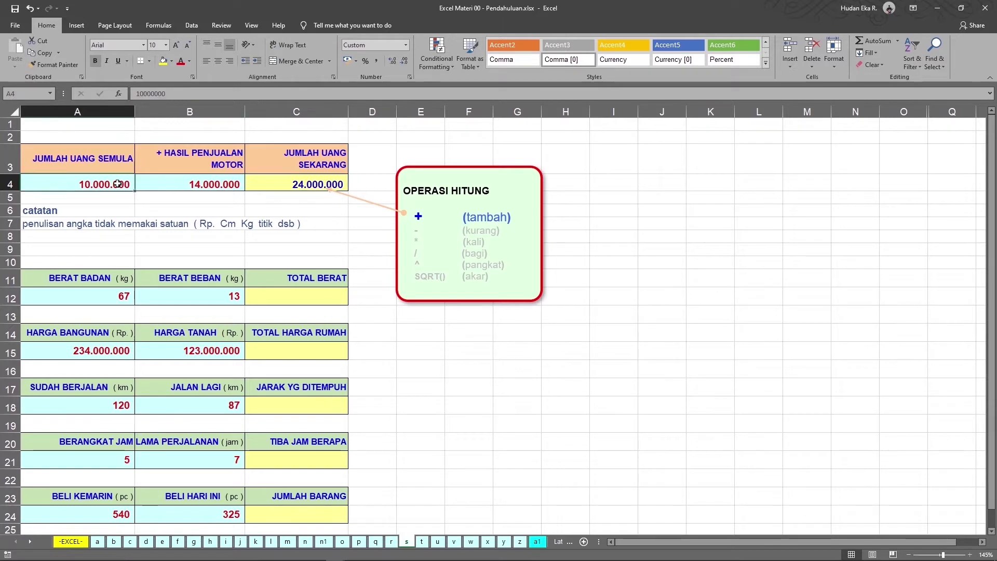
left_click(181, 182)
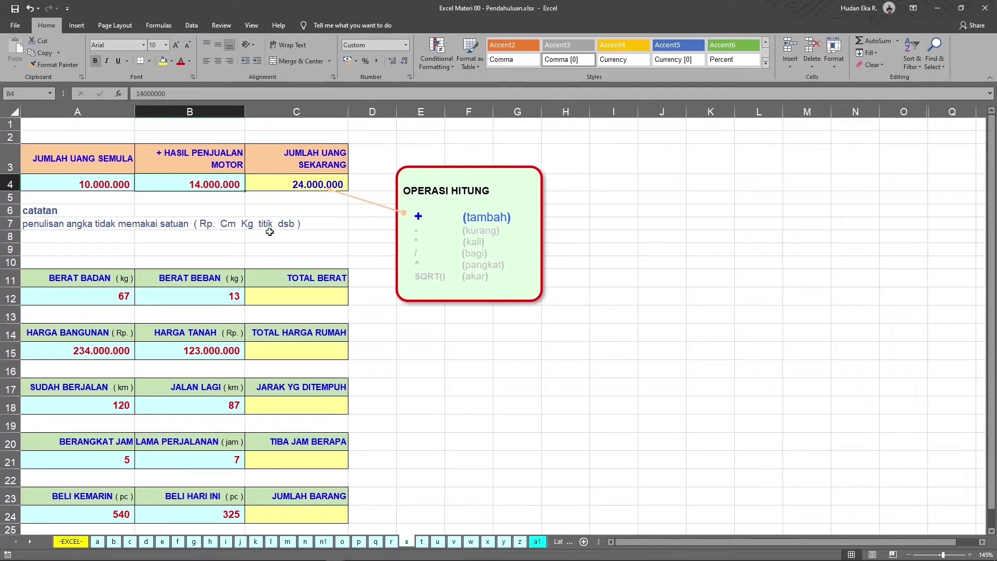
left_click(100, 182)
left_click(177, 178)
left_click(109, 180)
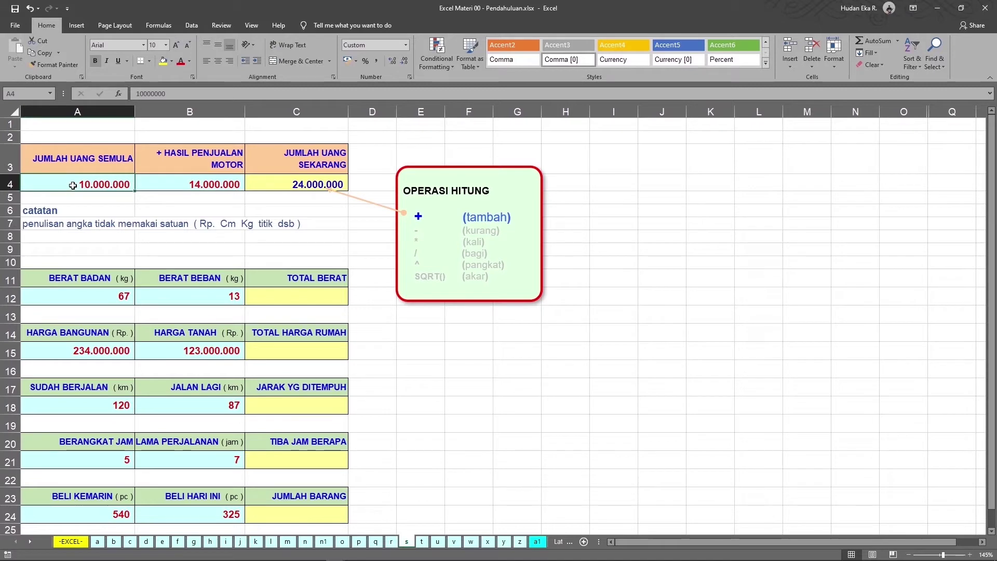
left_click(306, 186)
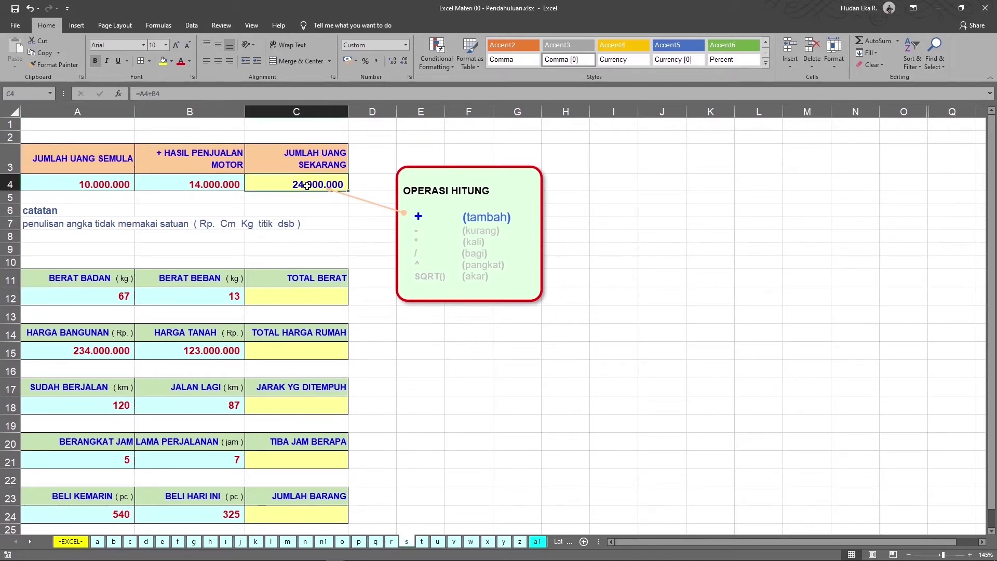
double_click(63, 185)
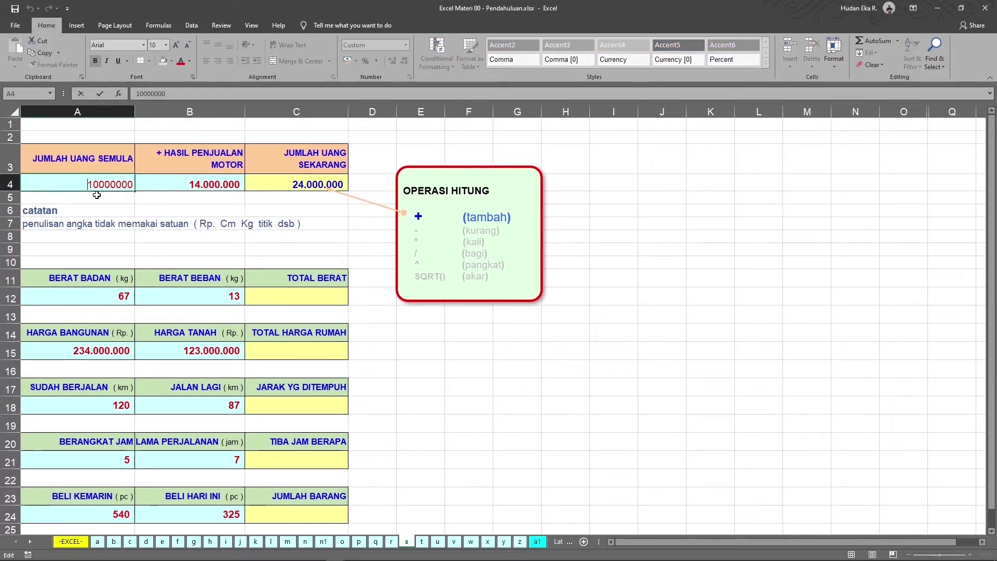
type("Rp.")
key("Return")
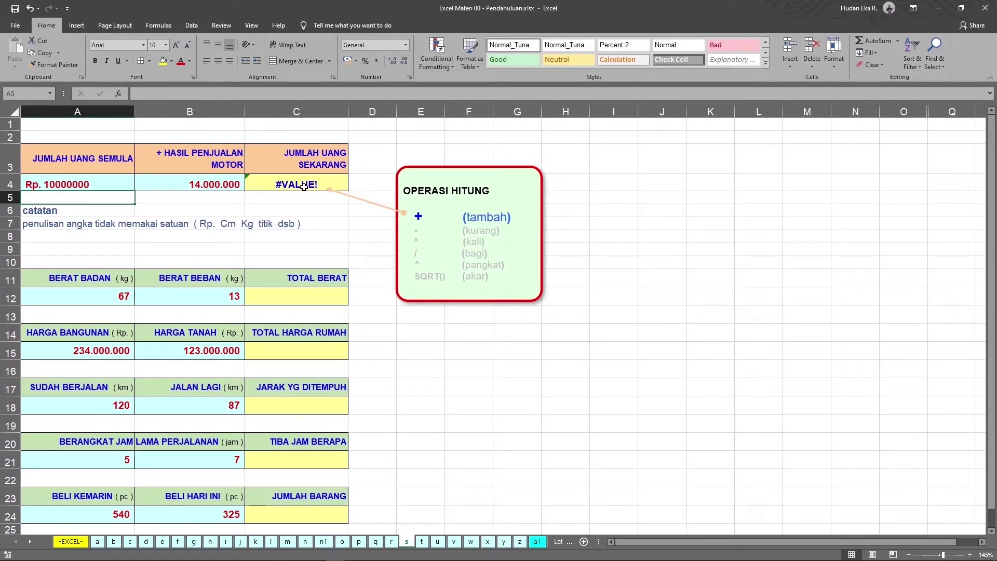
key("ctrl+z")
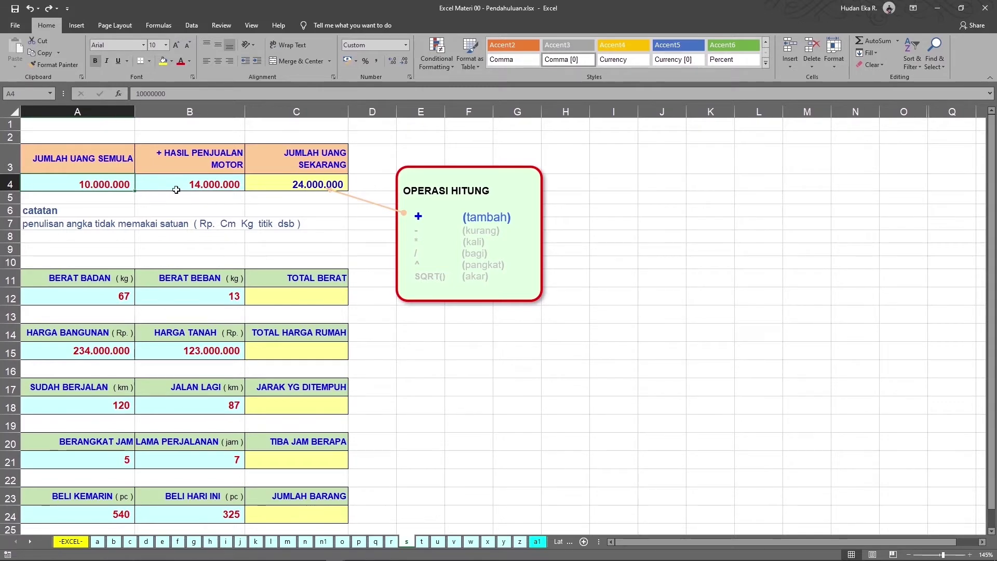
double_click(98, 184)
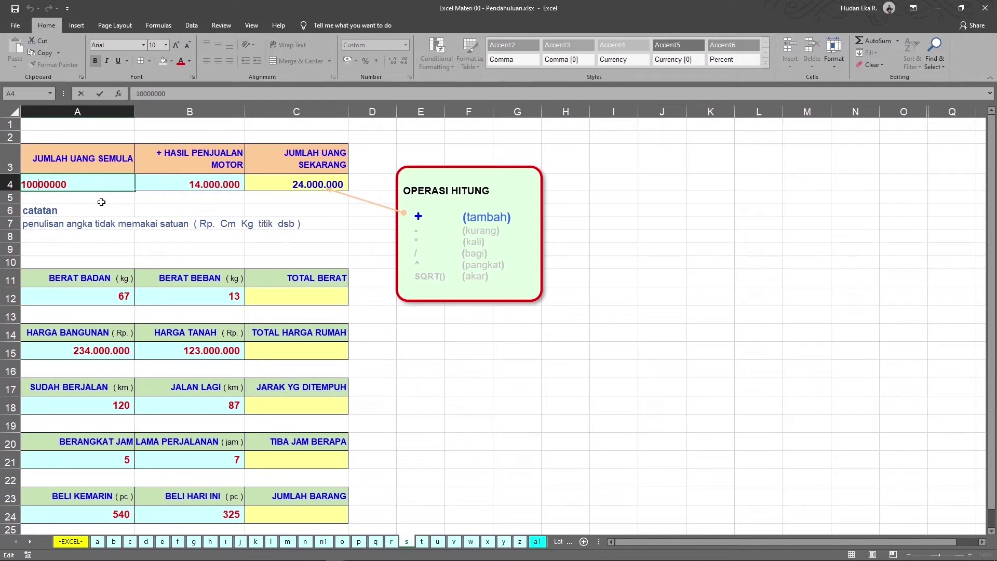
key("Right")
key("Right")
key("Return")
left_click(93, 185)
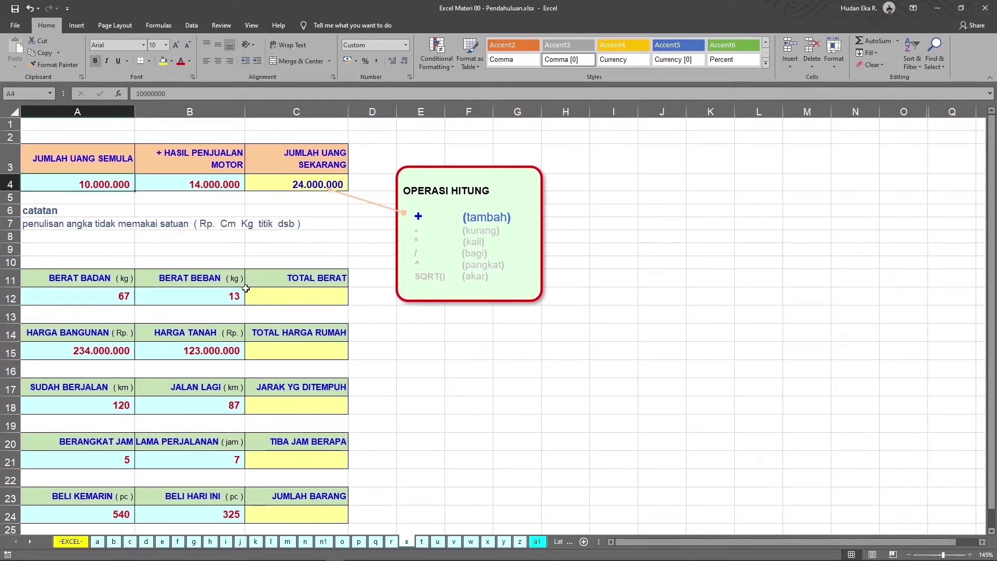
- Enter =A12+B12 for TOTAL BERAT (80) and =A15+B15 for TOTAL HARGA RUMAH (357.000.000)
left_click(285, 295)
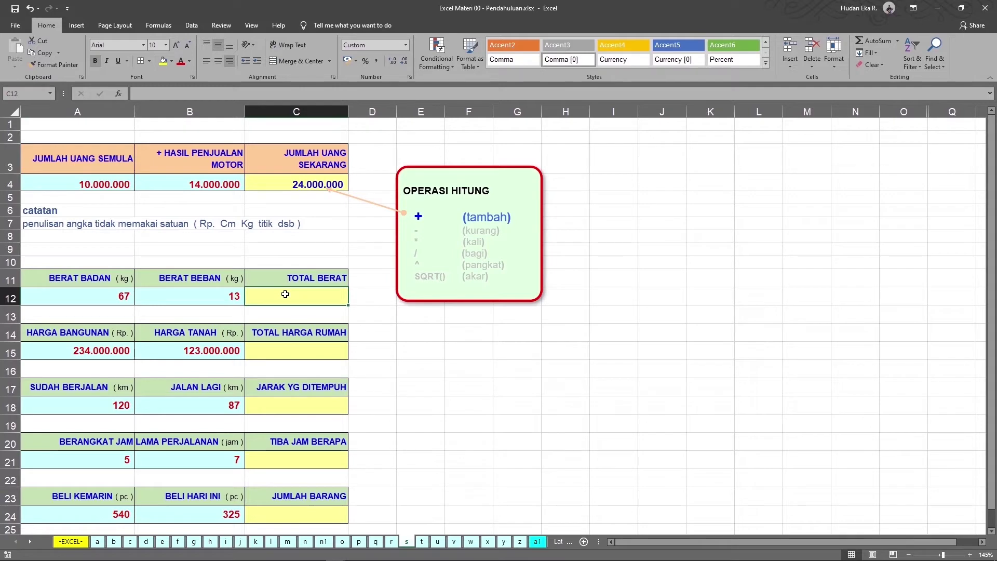
type("=")
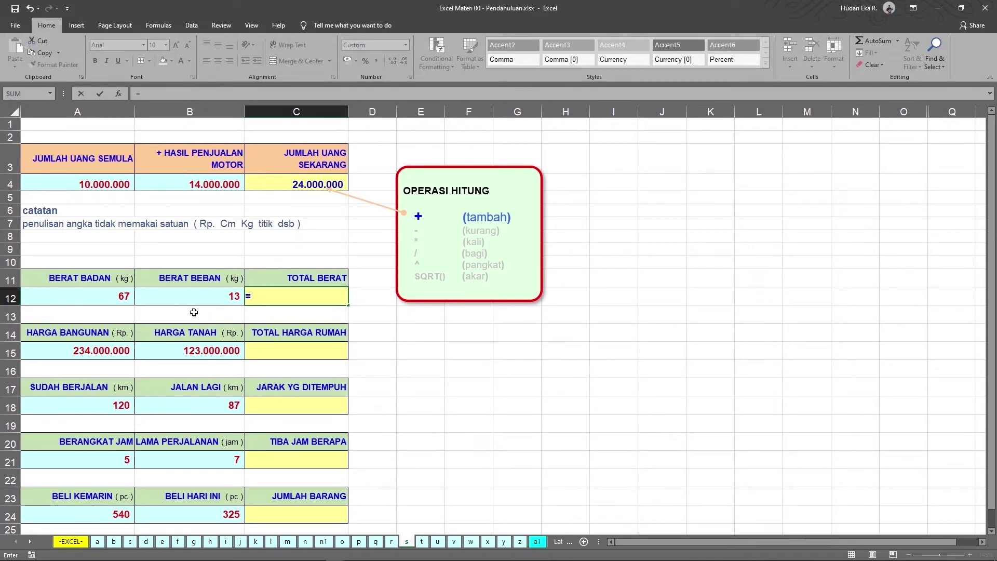
left_click(111, 299)
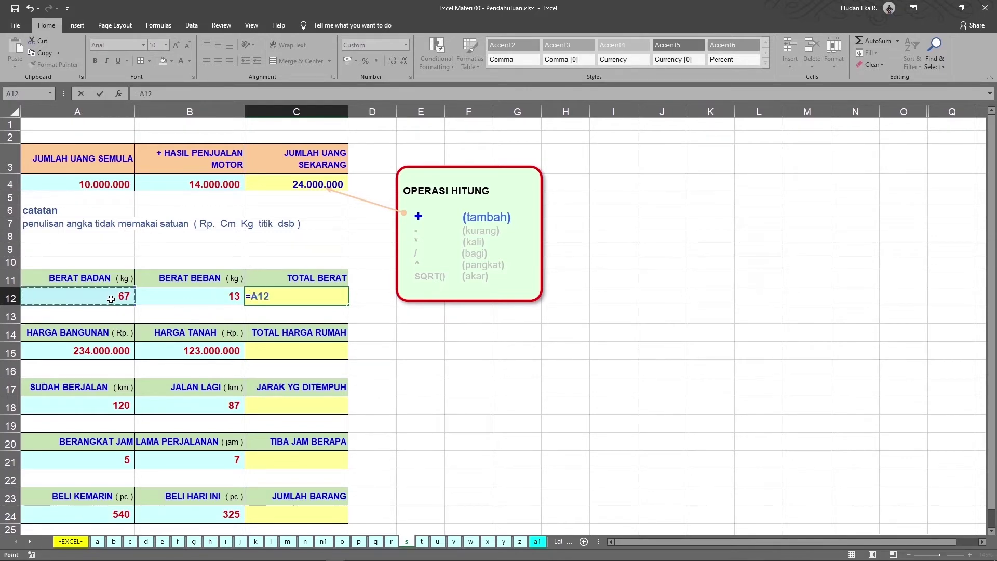
type("+")
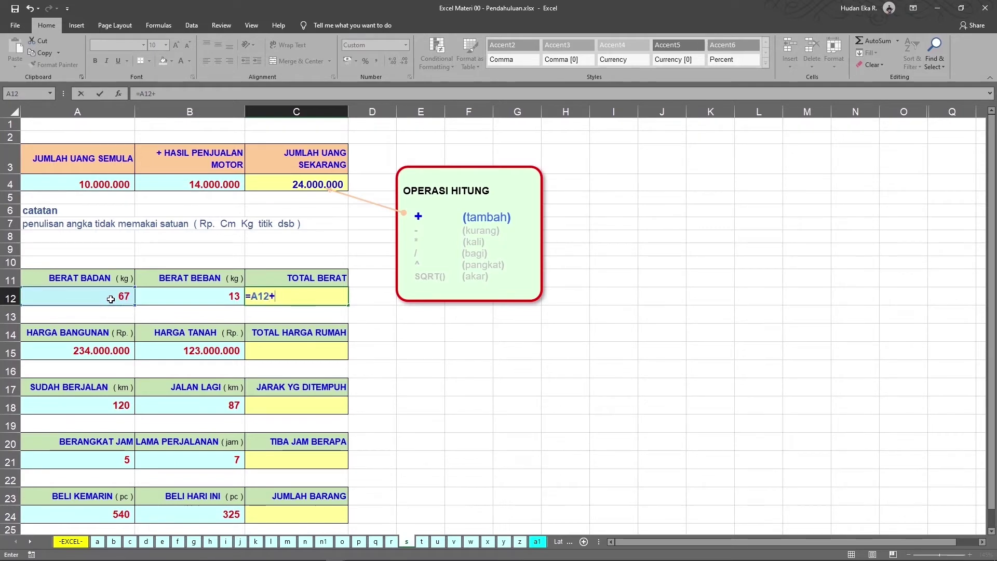
left_click(185, 296)
key("Return")
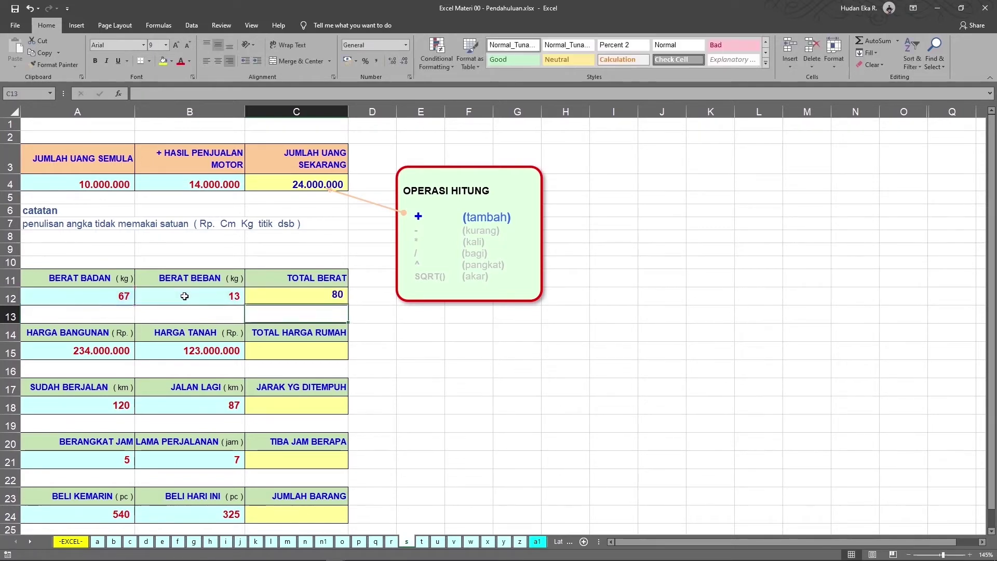
left_click(333, 354)
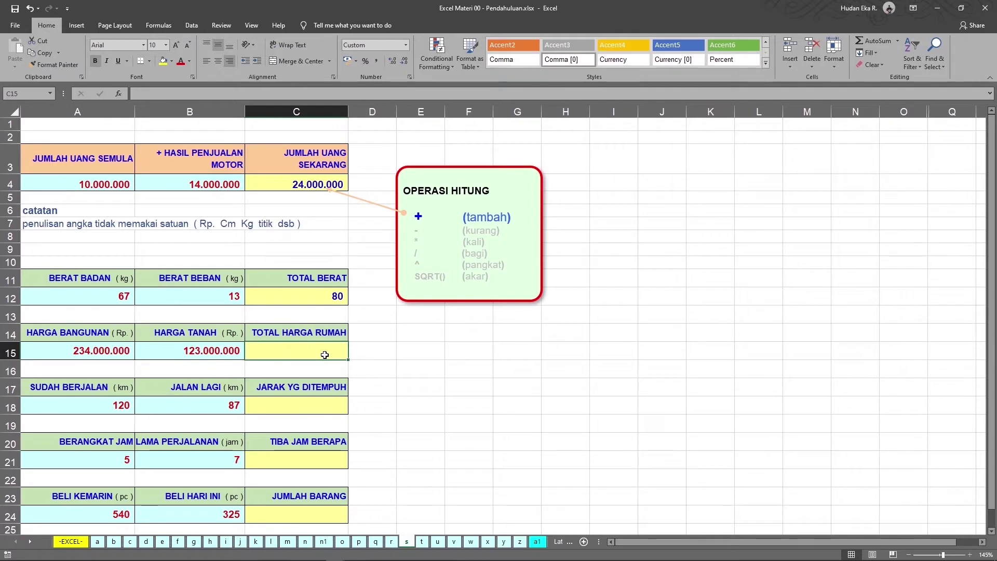
type("=")
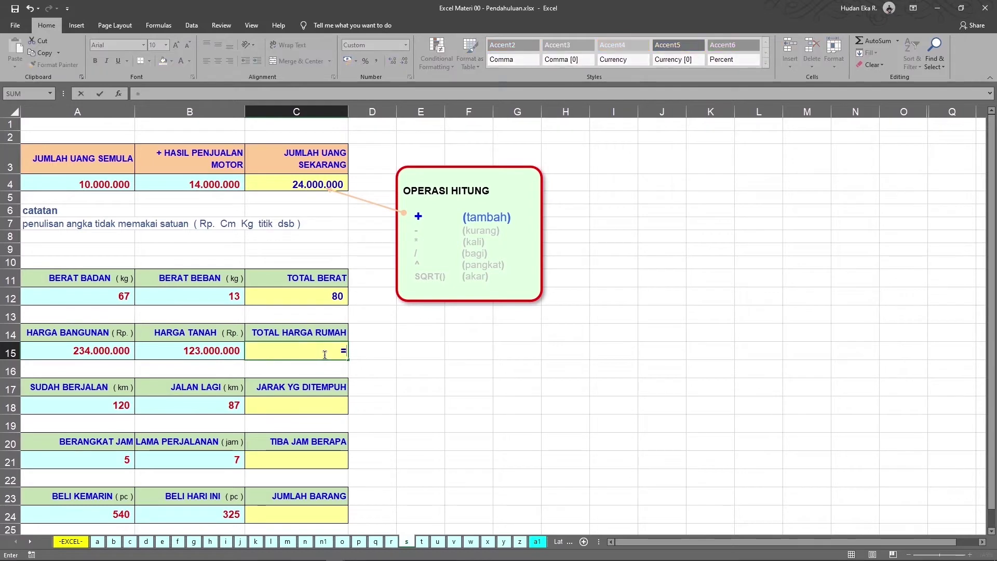
left_click(78, 353)
type("+")
left_click(191, 351)
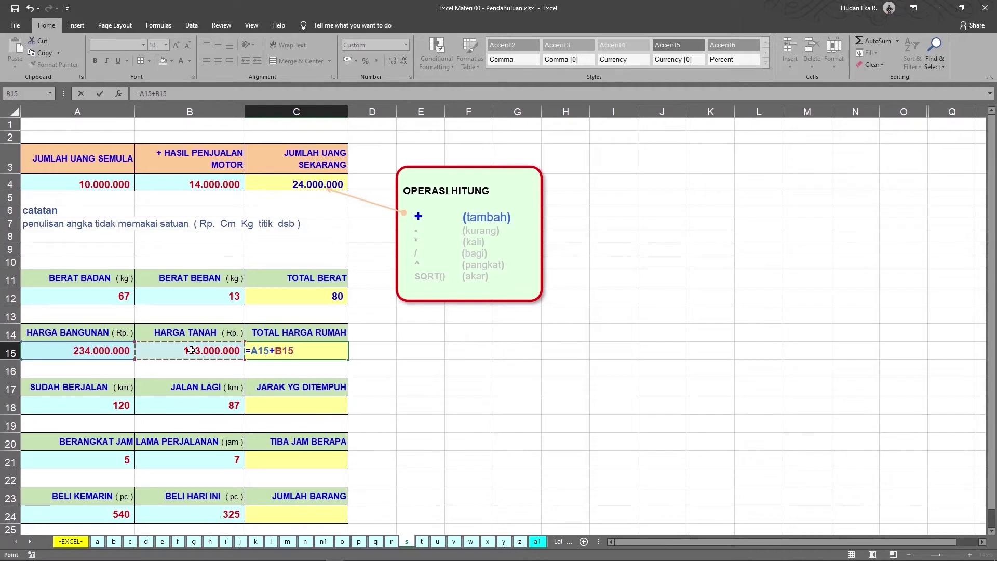
key("Return")
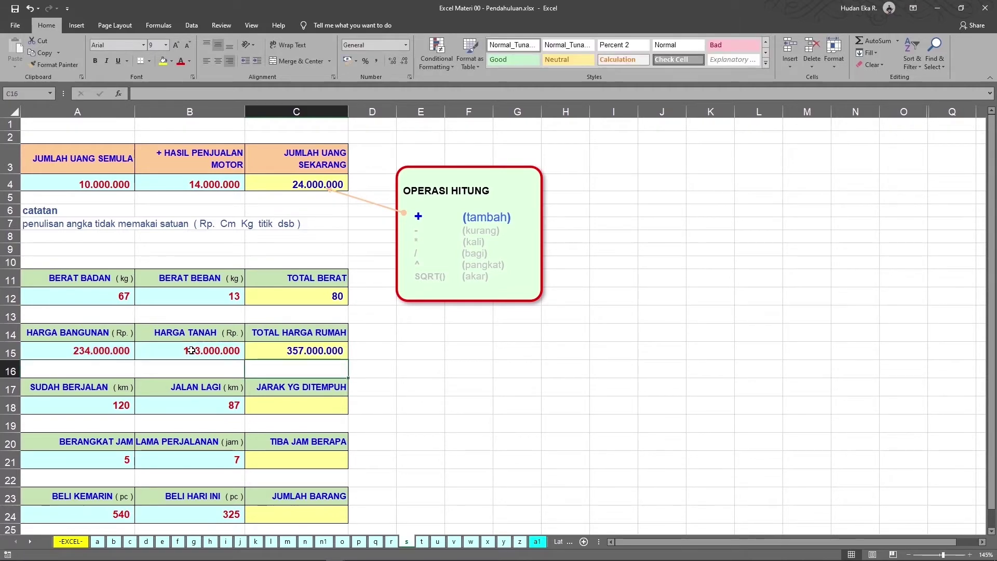
- Enter =A18+B18 for JARAK YG DITEMPUH (207), then move to the subtraction sheet t
left_click(355, 362)
left_click(296, 408)
type("=")
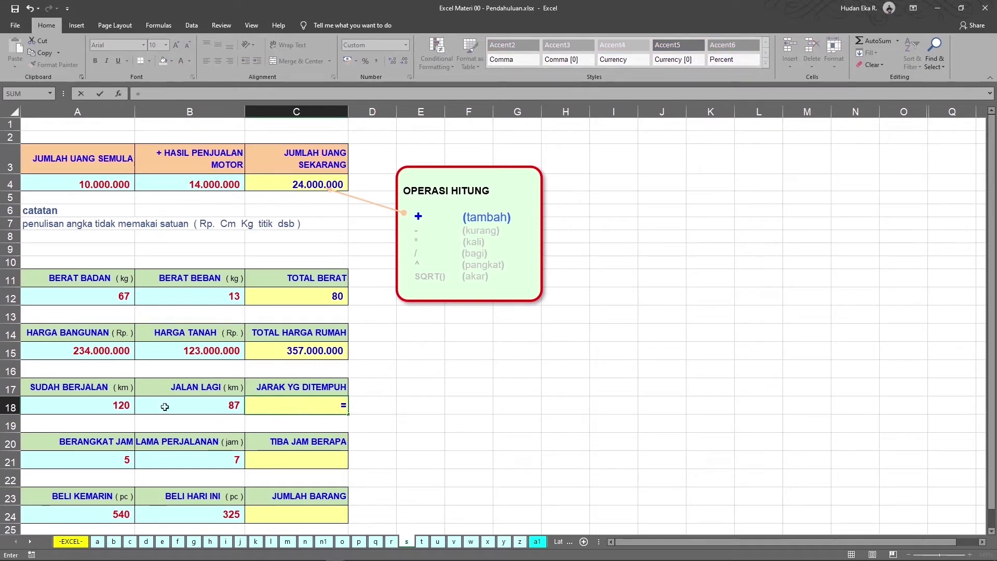
left_click(100, 407)
type("+")
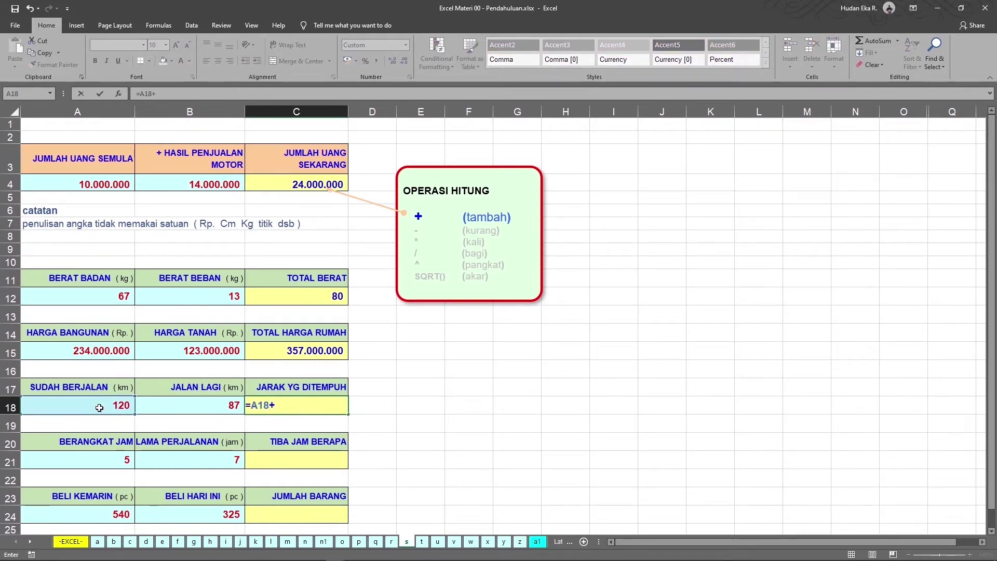
left_click(206, 405)
key("Return")
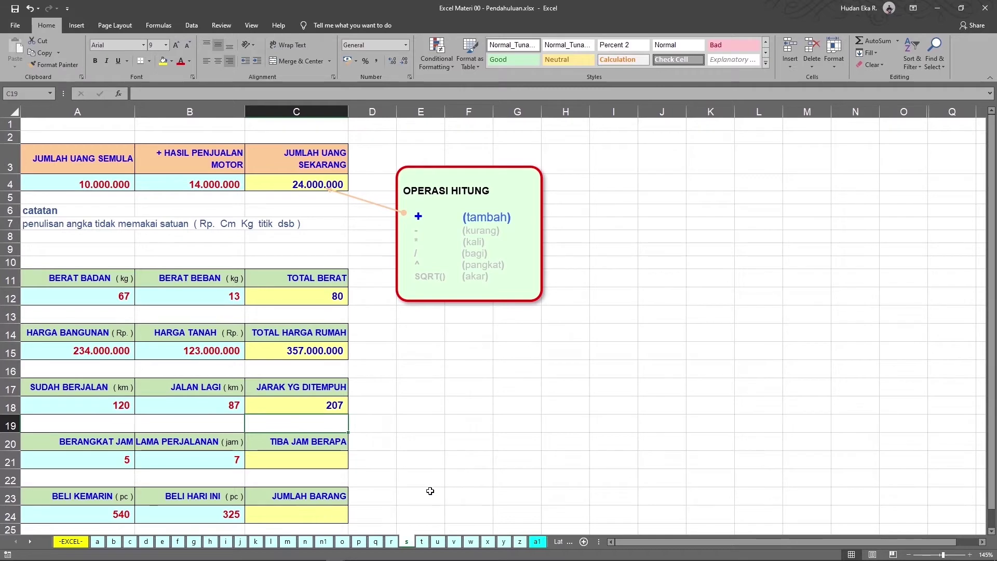
key("ctrl+Page_Down")
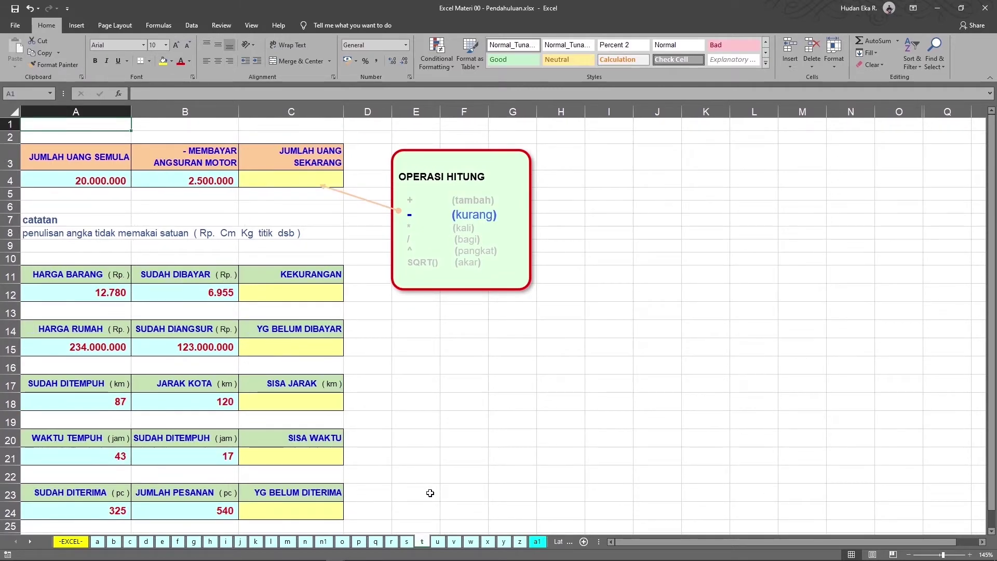
- Enter subtraction formulas in C4 (17.500.000) and C12 (=A12-B12, giving 5.825)
left_click(287, 176)
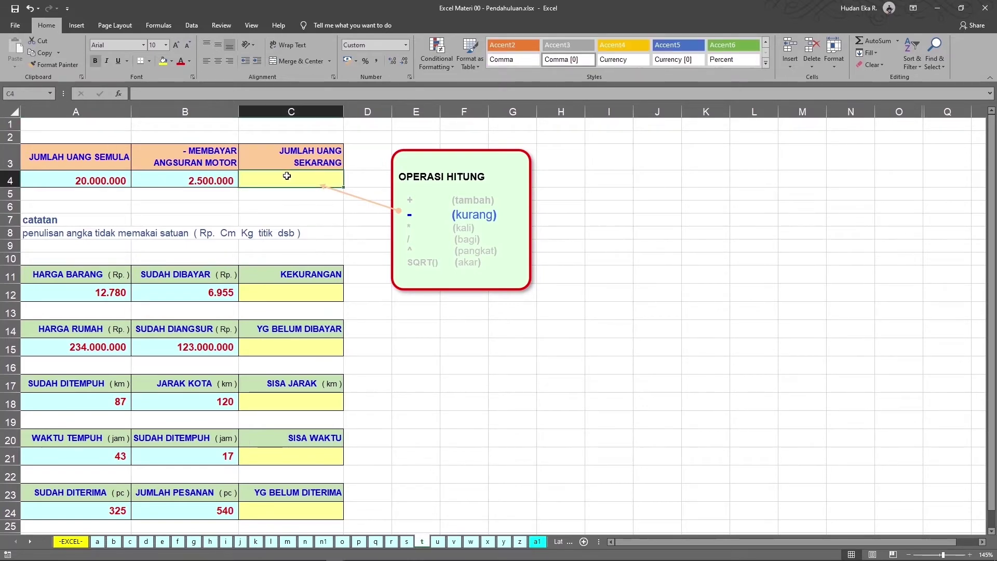
type("=")
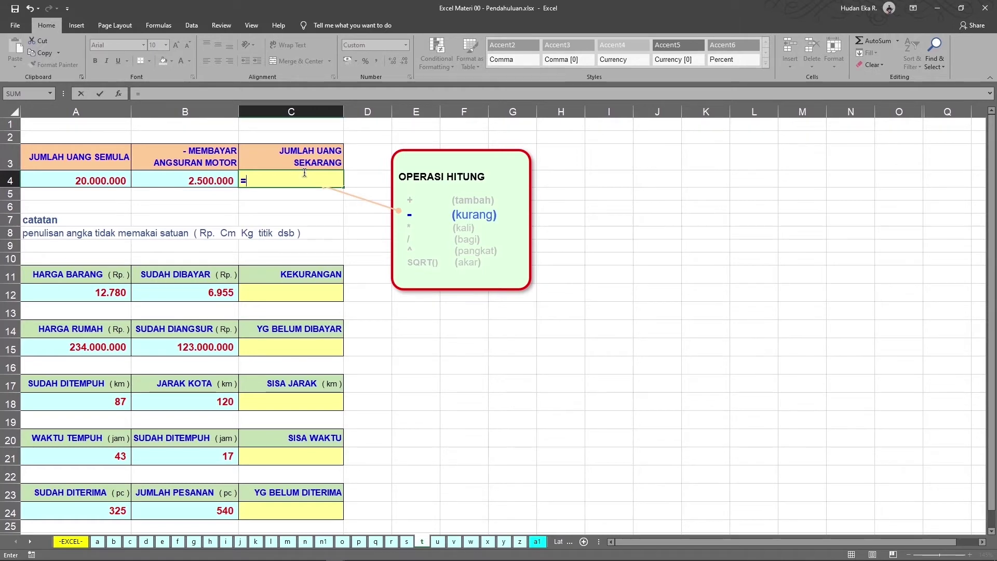
left_click(99, 181)
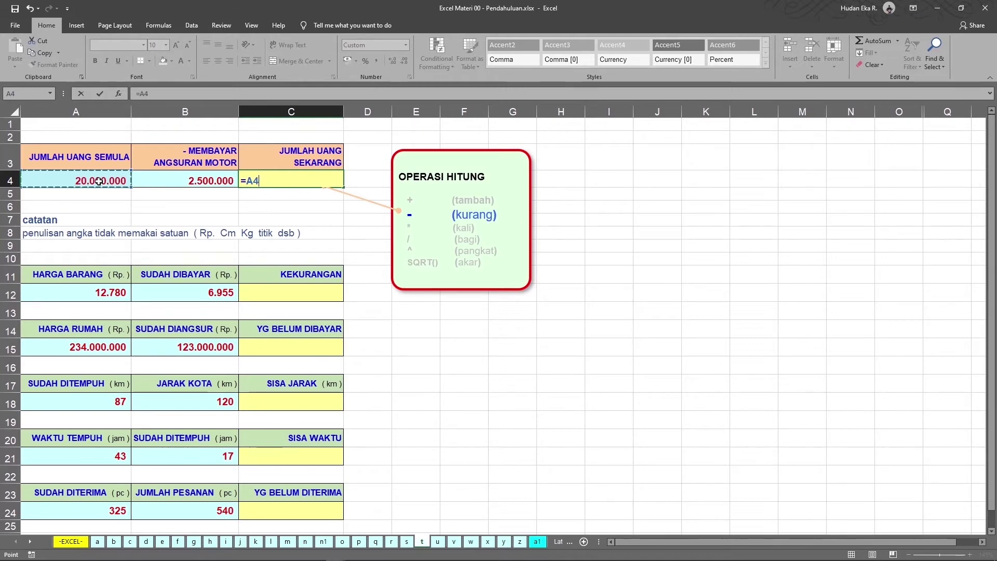
type("-")
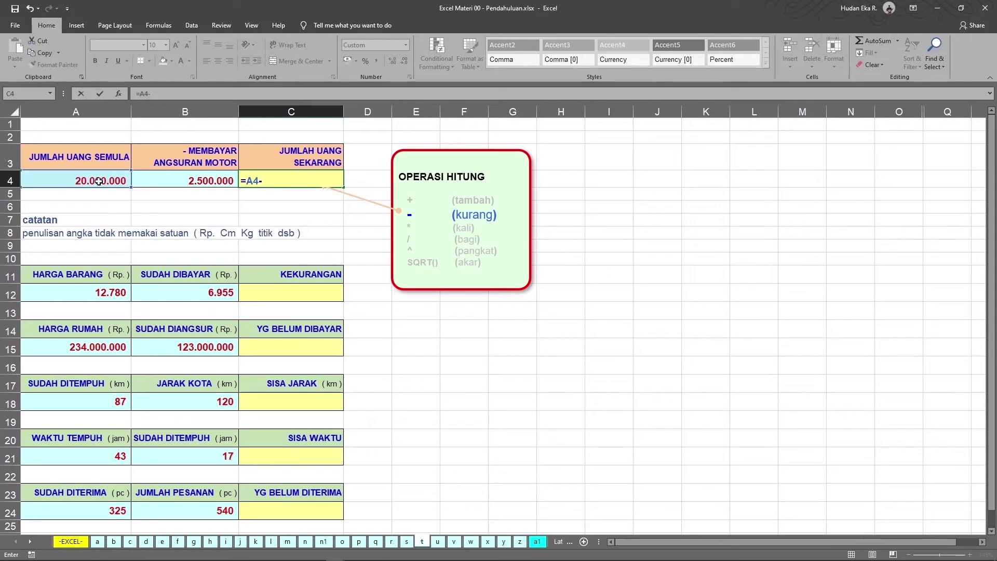
key("BackSpace")
type("-")
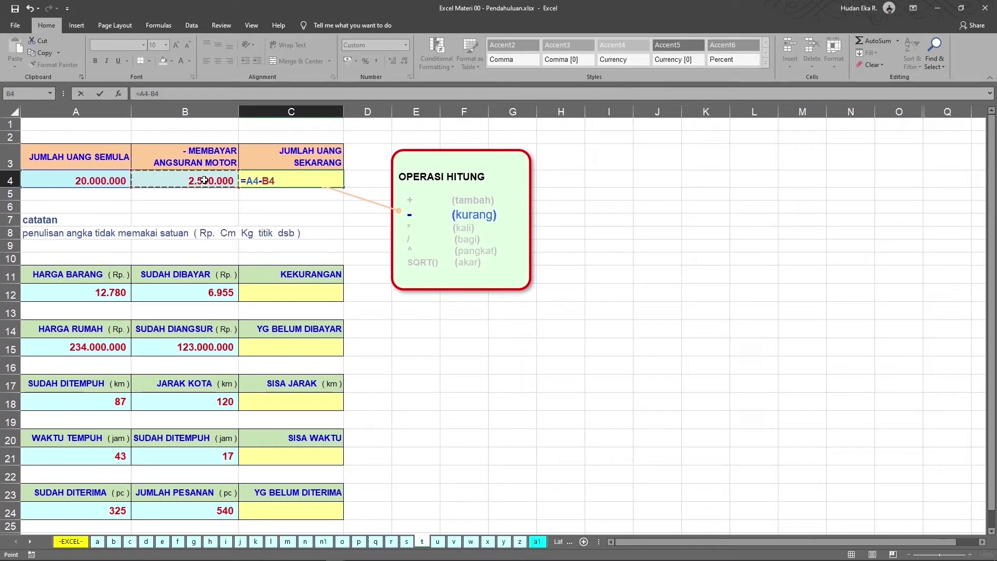
key("Return")
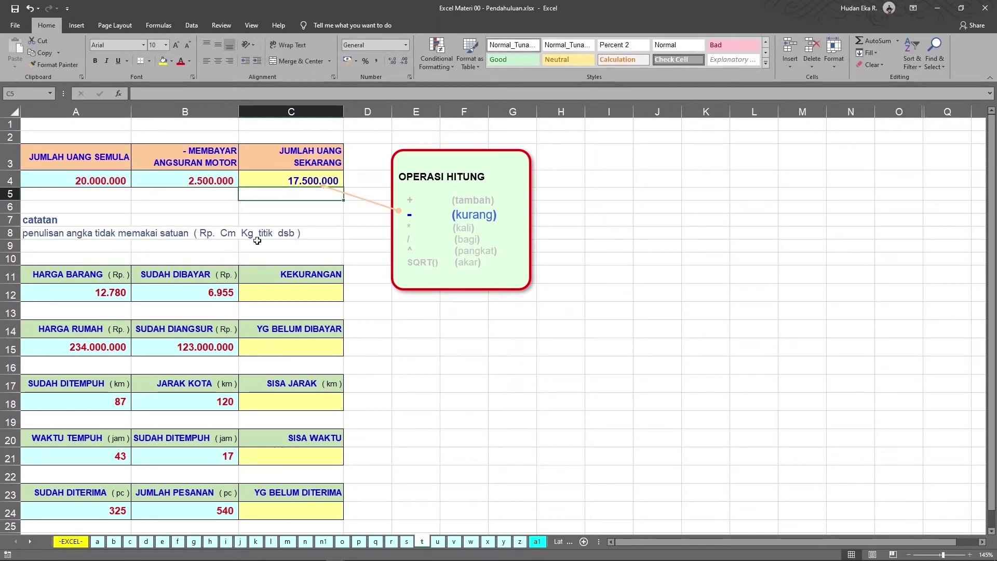
left_click(297, 294)
type("=")
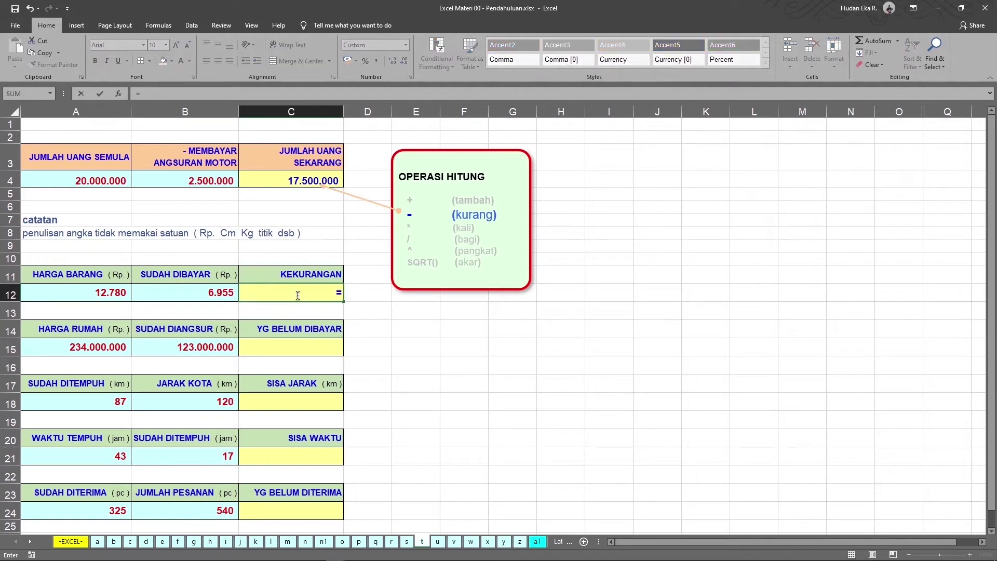
left_click(93, 295)
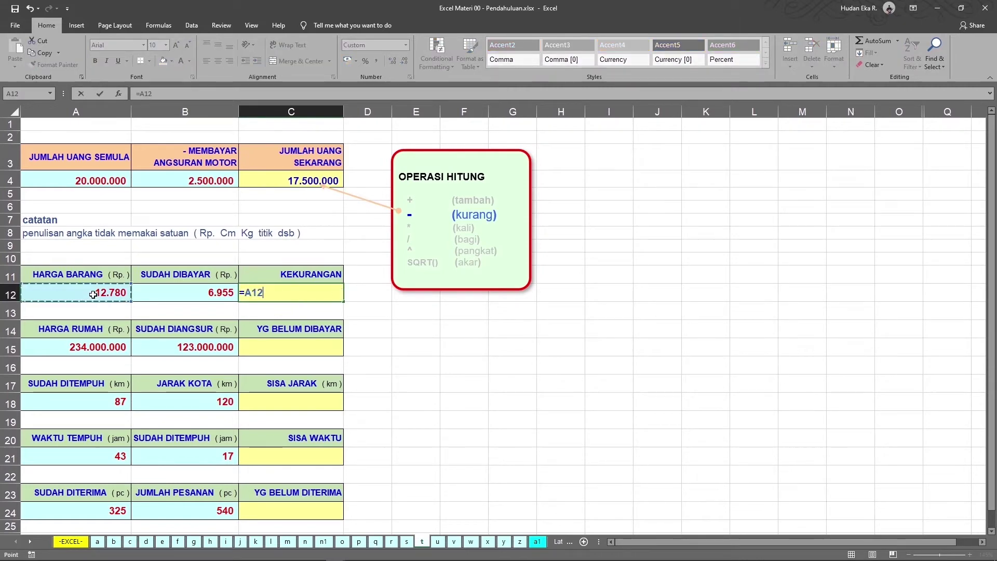
type("-")
left_click(189, 293)
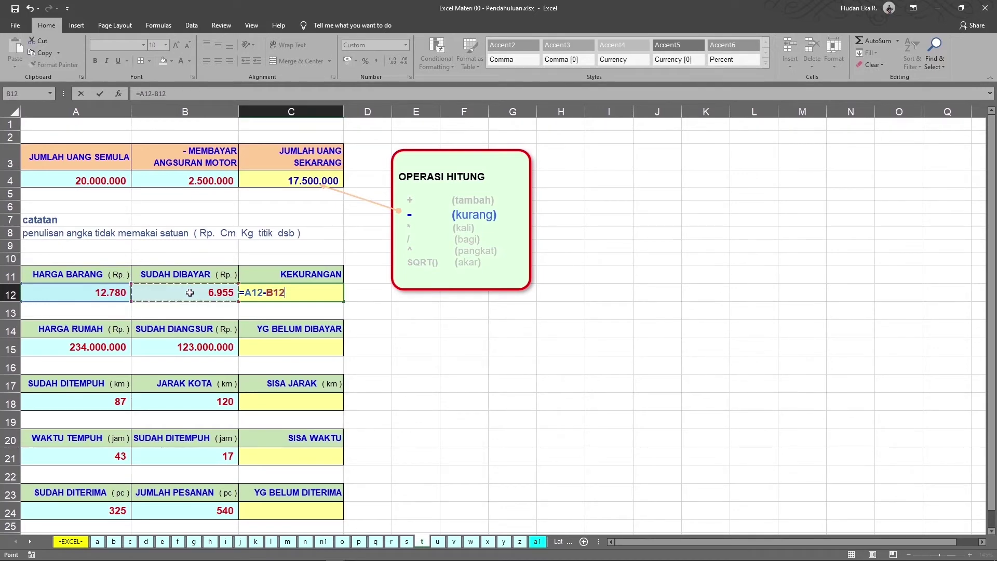
key("Return")
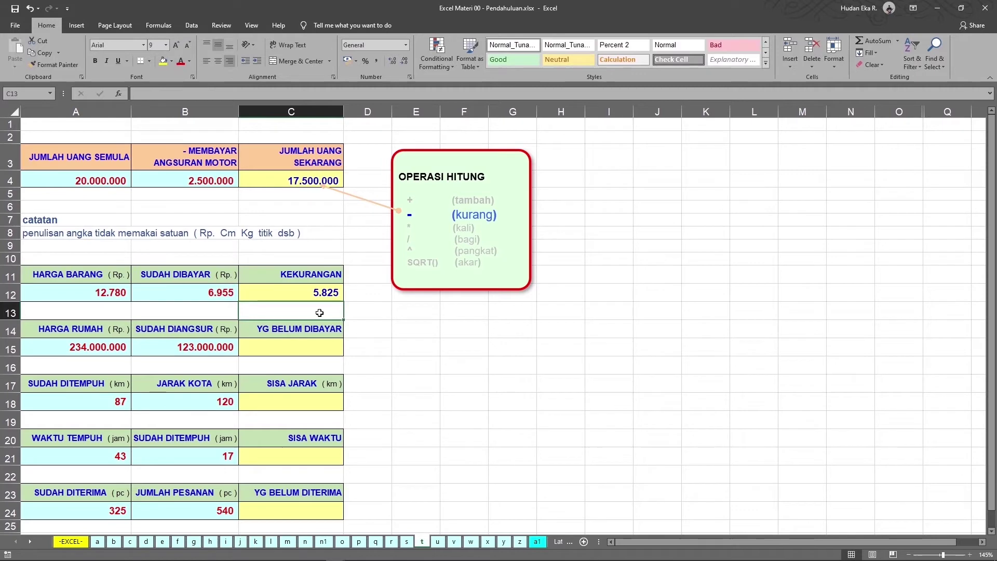
- Enter =A15-B15 in C15 to get 111.000.000, then move to multiplication sheet u
left_click(294, 350)
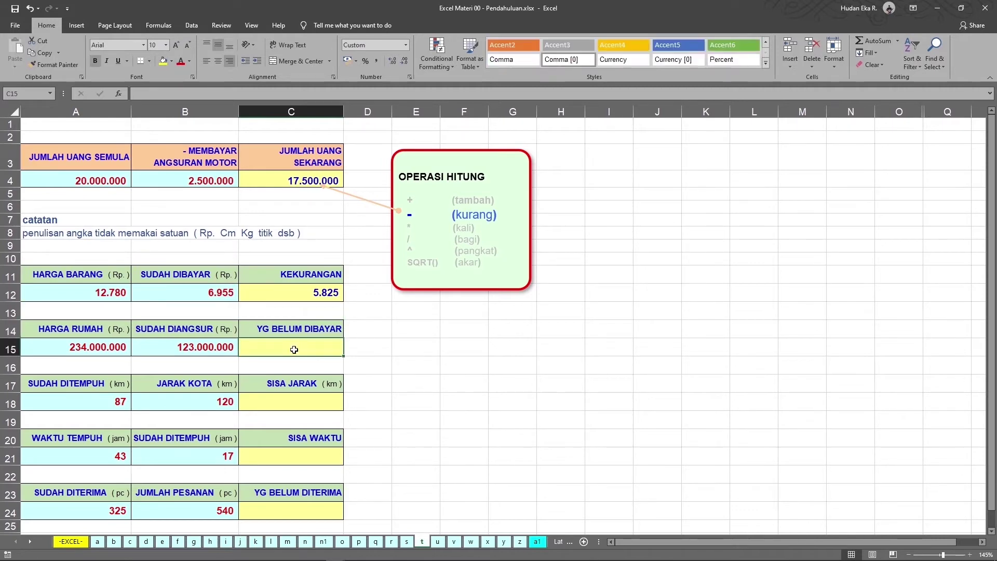
type("=")
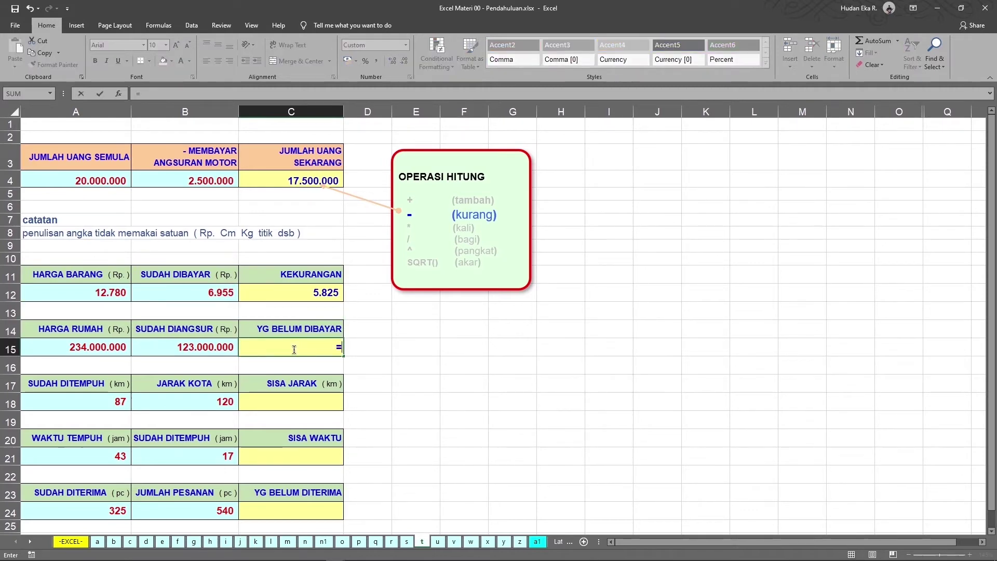
left_click(64, 348)
type("-")
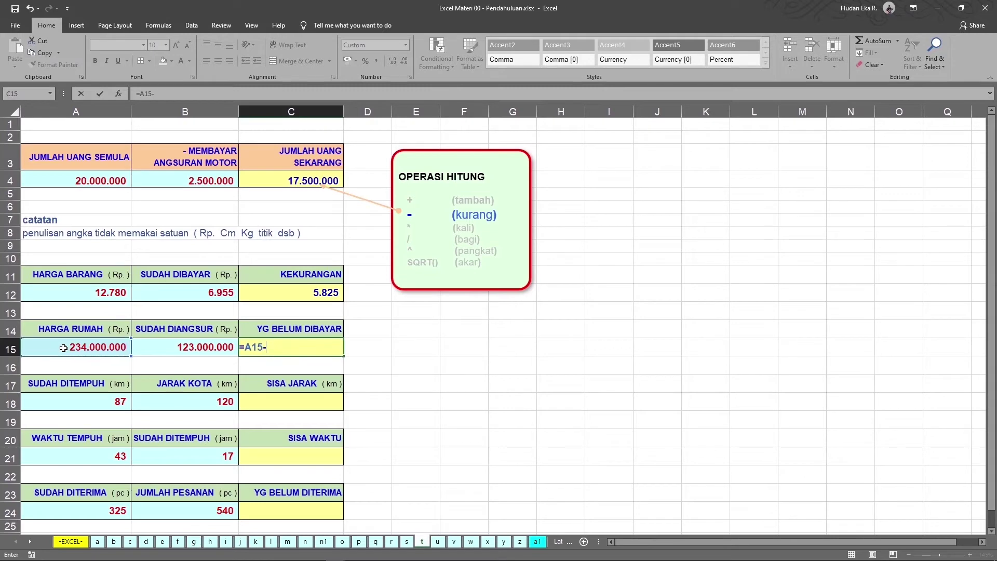
left_click(192, 348)
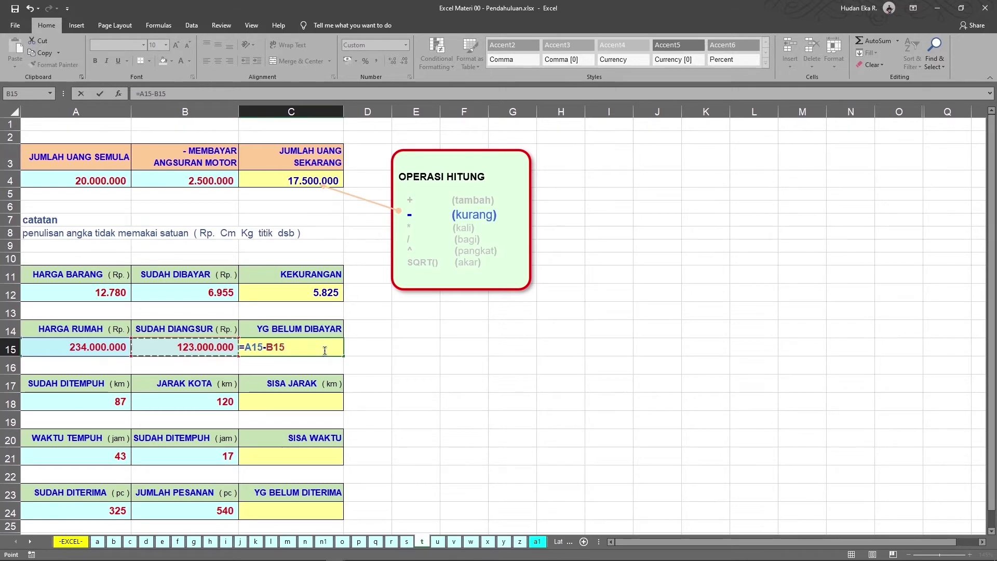
key("Return")
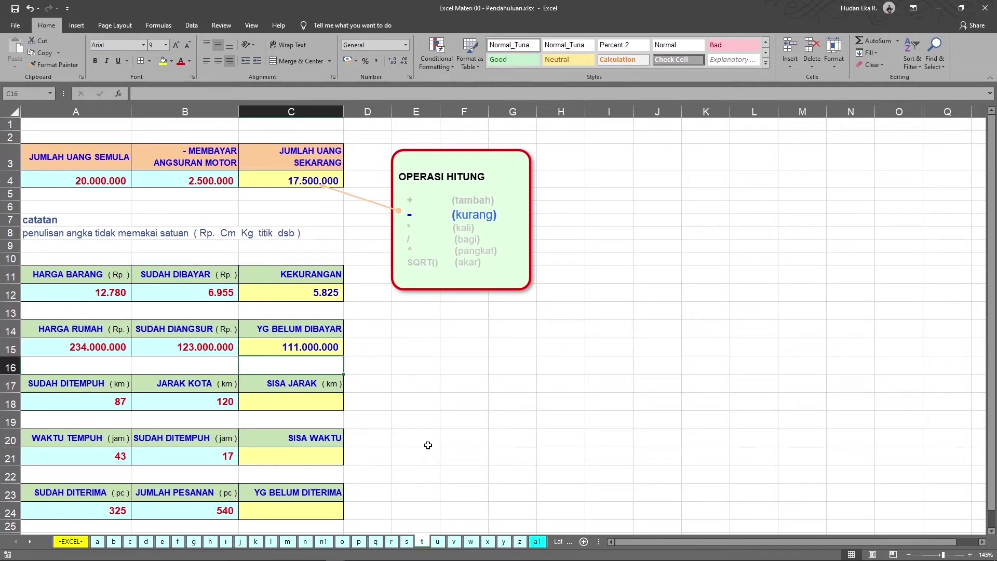
key("ctrl+Page_Down")
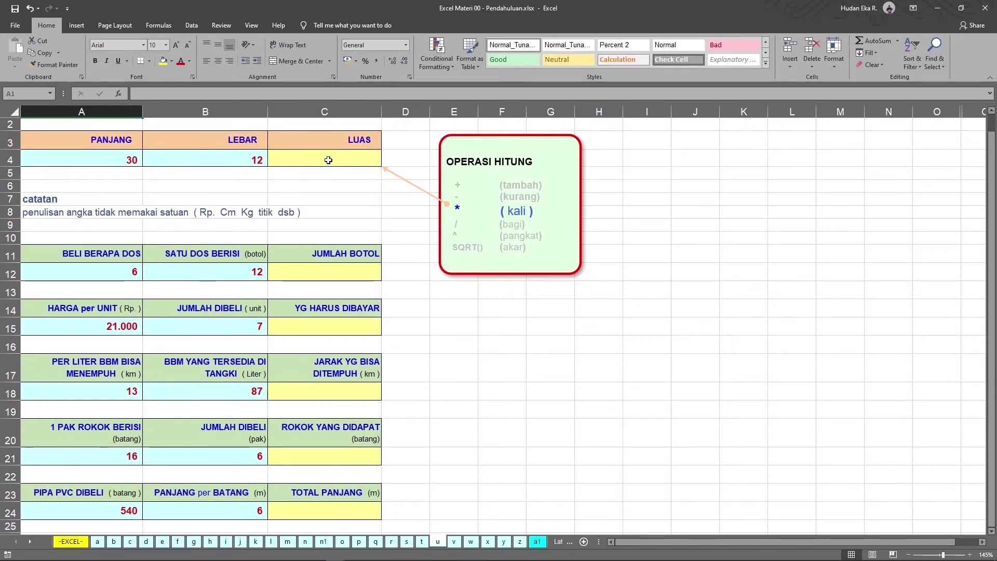
- Enter =A4*B4 in LUAS cell C4 to get 360, and start the JUMLAH BOTOL formula in C12
left_click(328, 159)
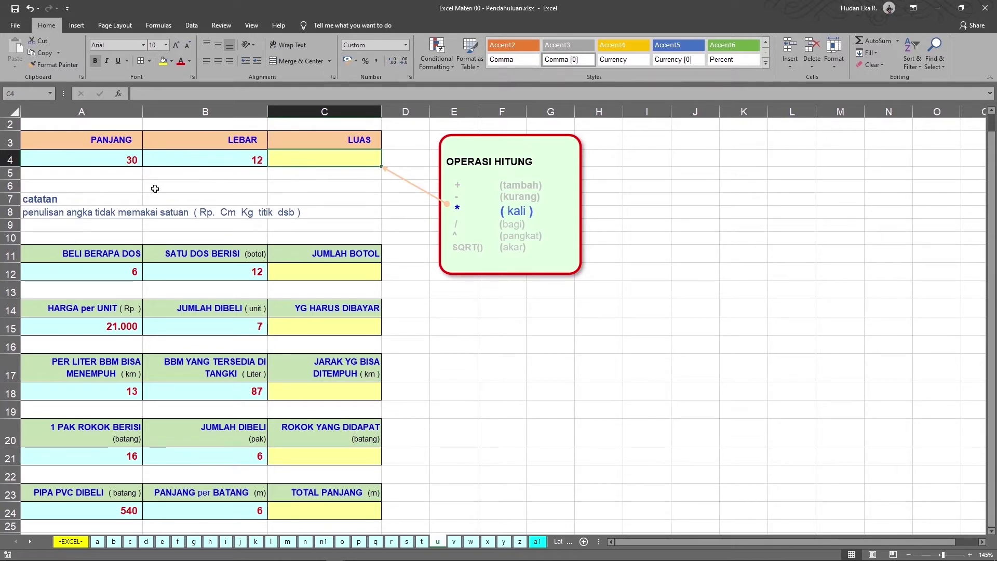
type("=")
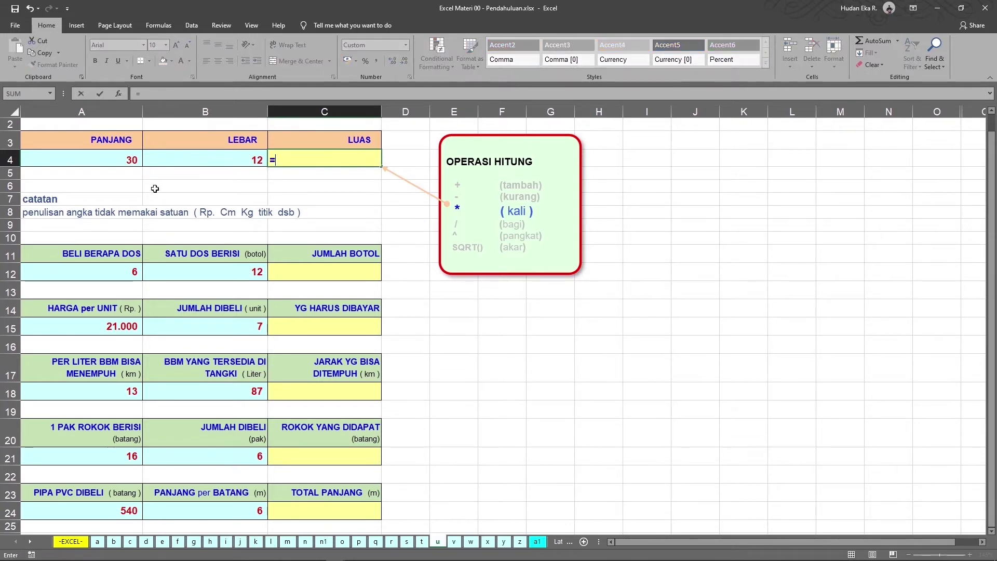
left_click(111, 161)
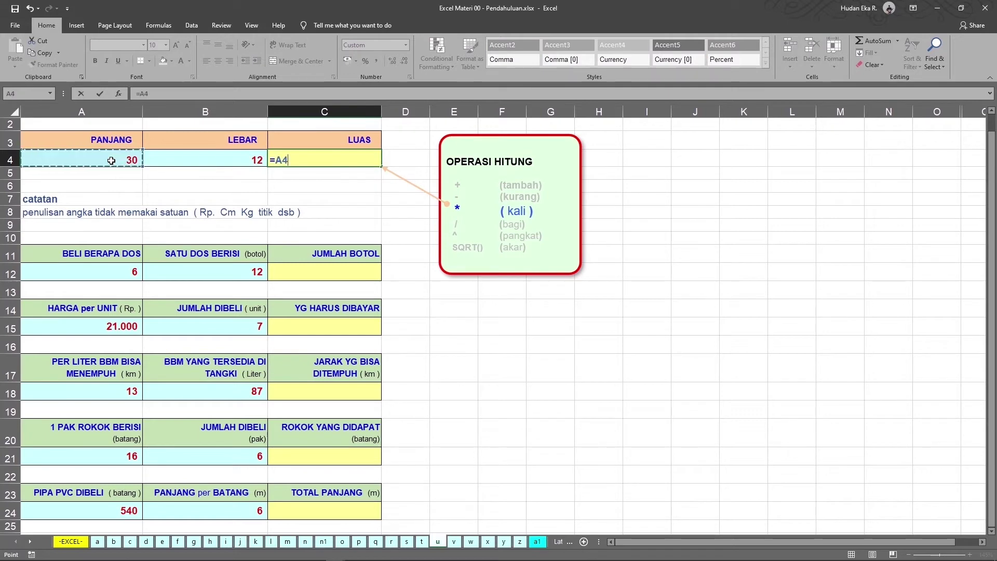
key("shift")
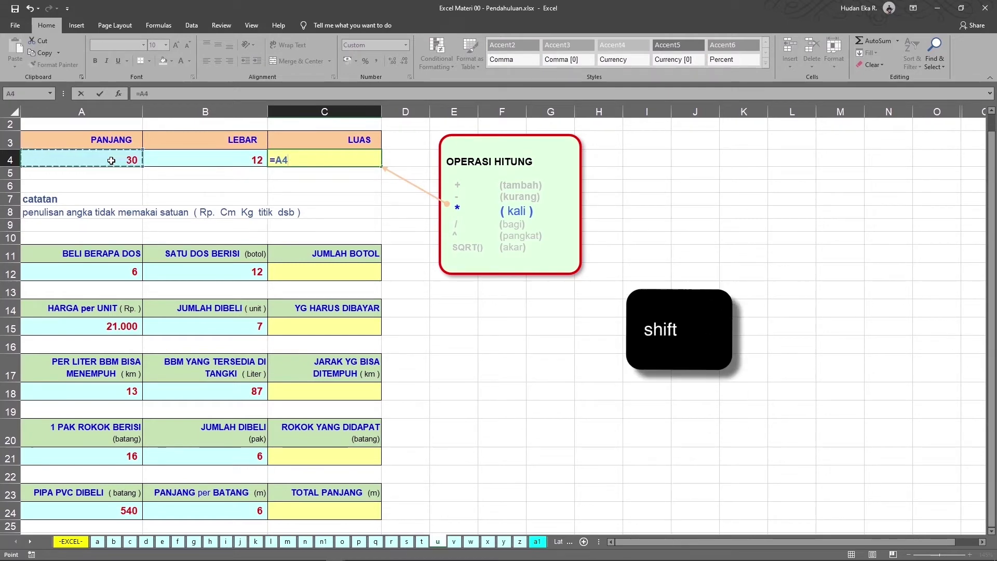
type("*")
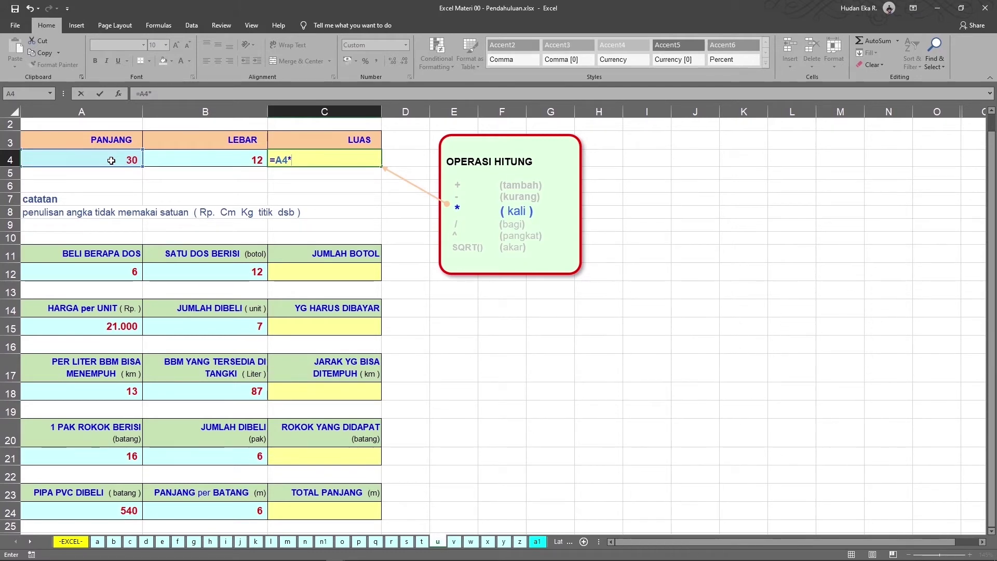
left_click(217, 158)
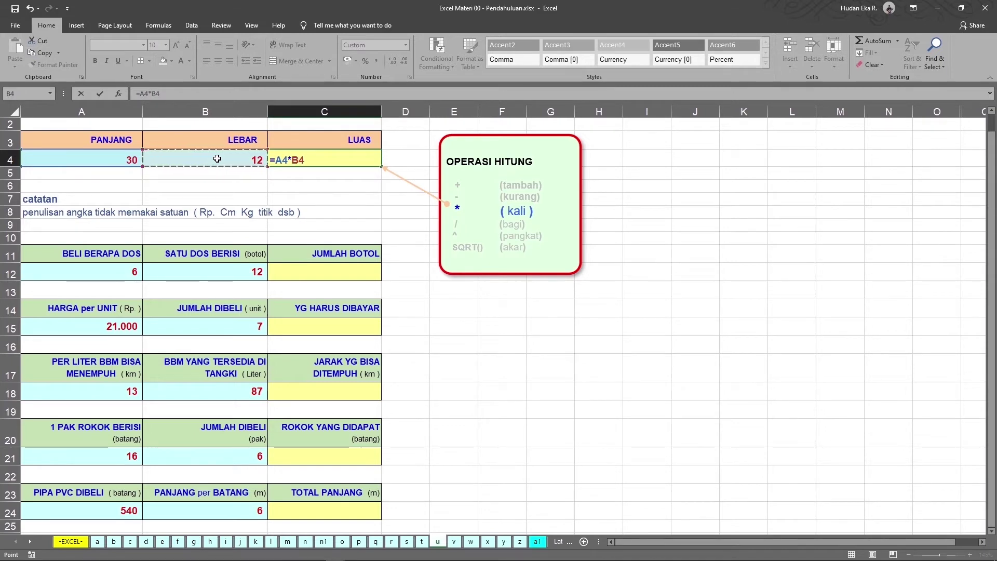
key("Return")
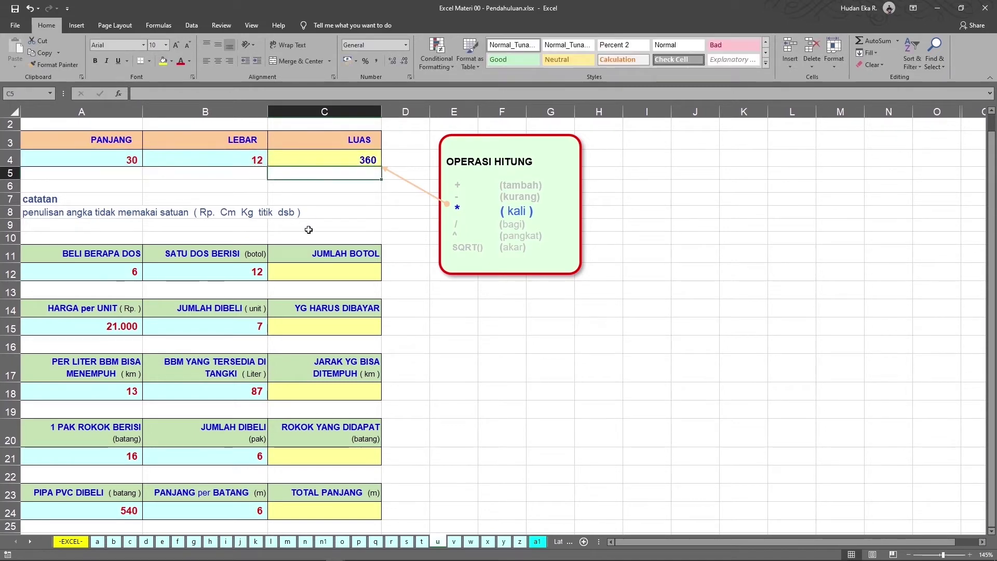
left_click(330, 278)
type("=")
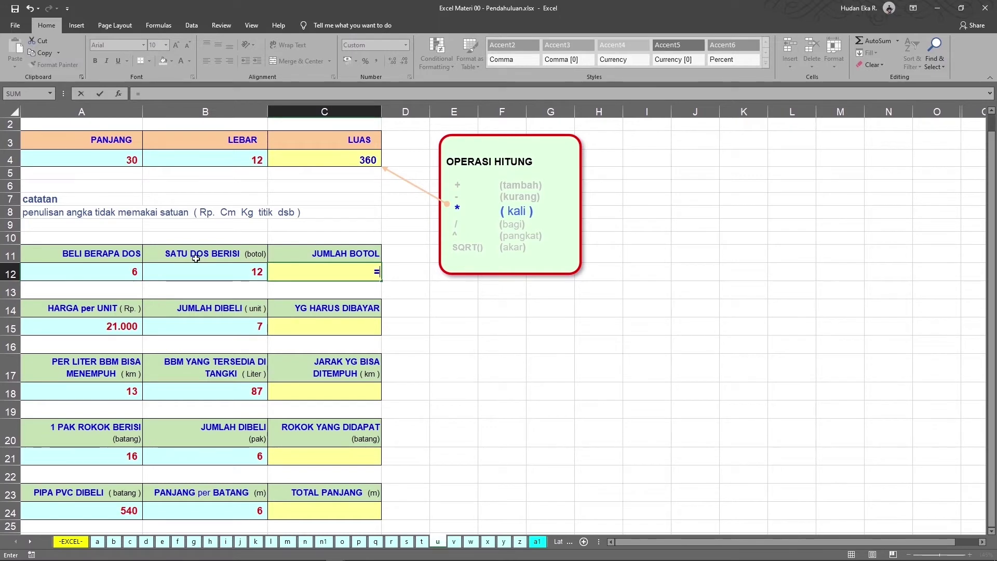
- Finish the JUMLAH BOTOL formula in C12 as =A12*B12, giving 72
left_click(113, 272)
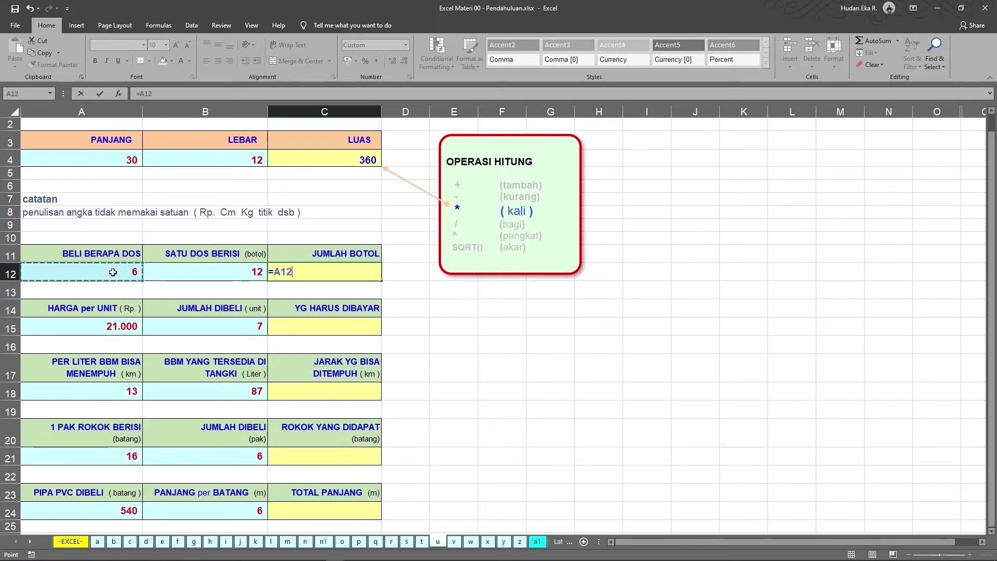
type("*")
left_click(202, 277)
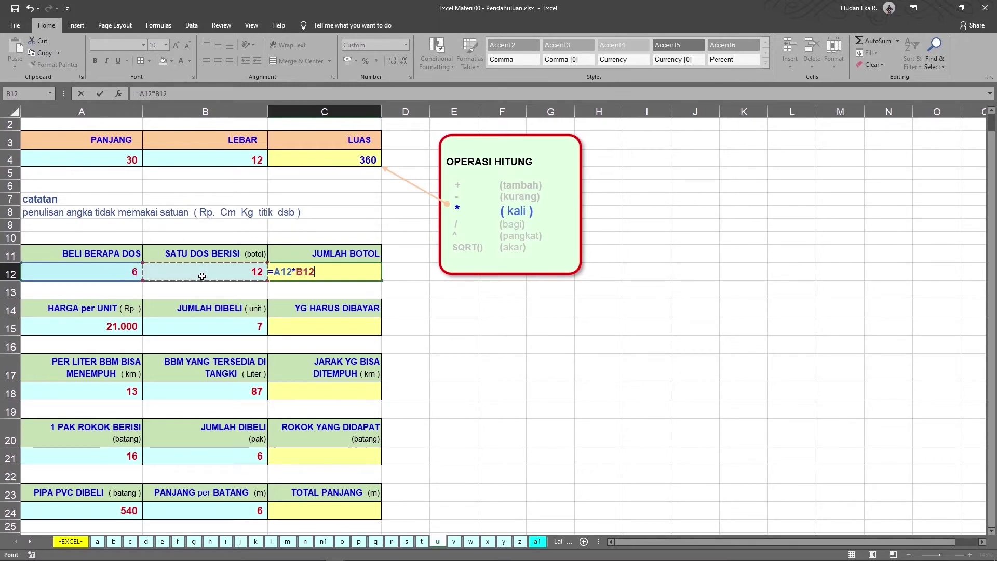
key("Return")
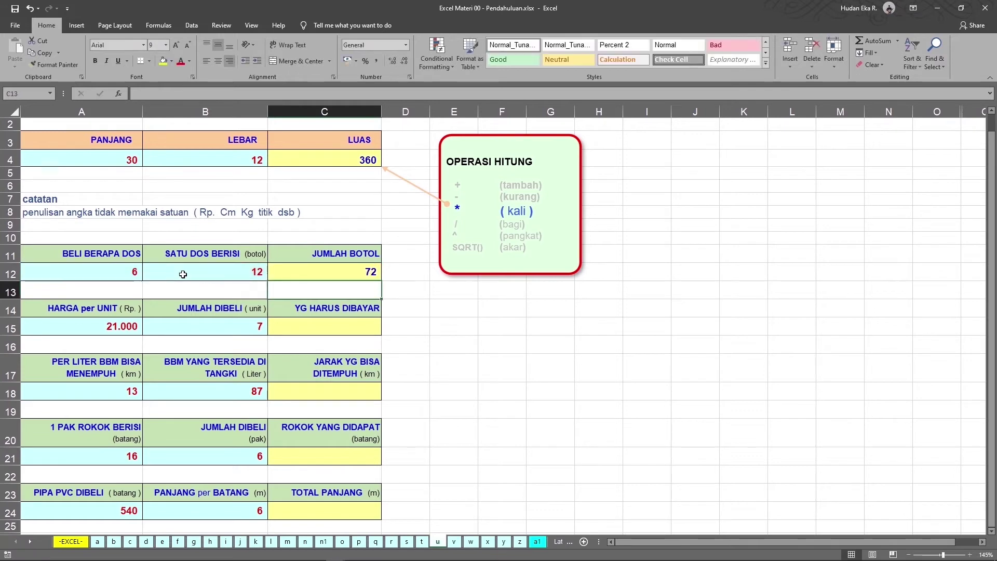
- Enter =A15*B15 in YG HARUS DIBAYAR cell C15 to get 147.000, then open sheet v
left_click(352, 328)
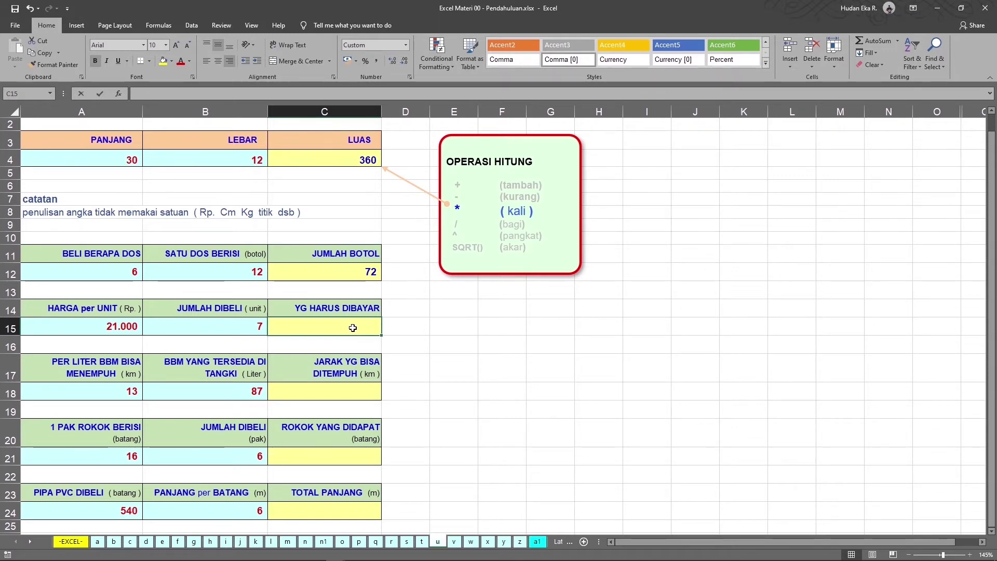
type("=")
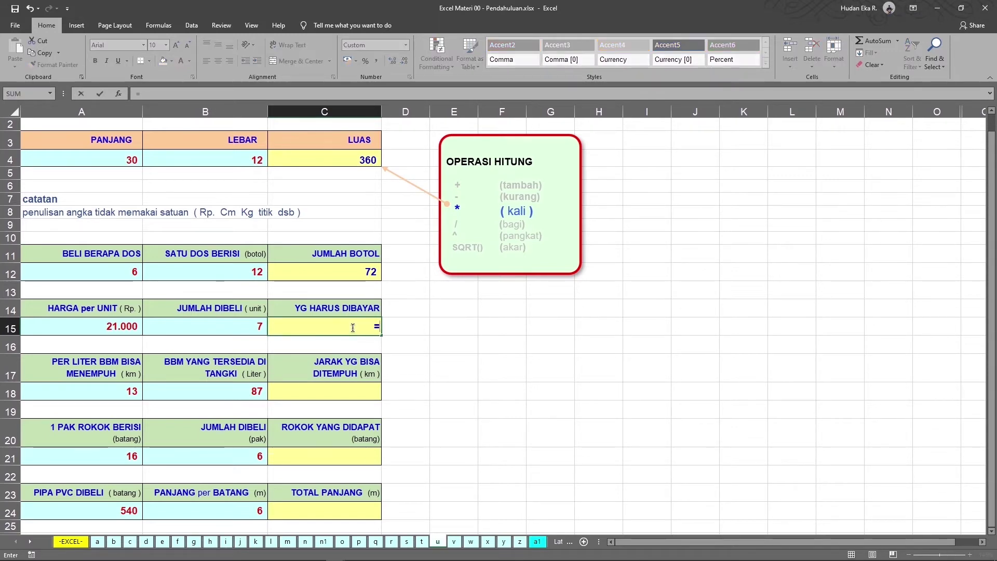
left_click(105, 330)
type("*")
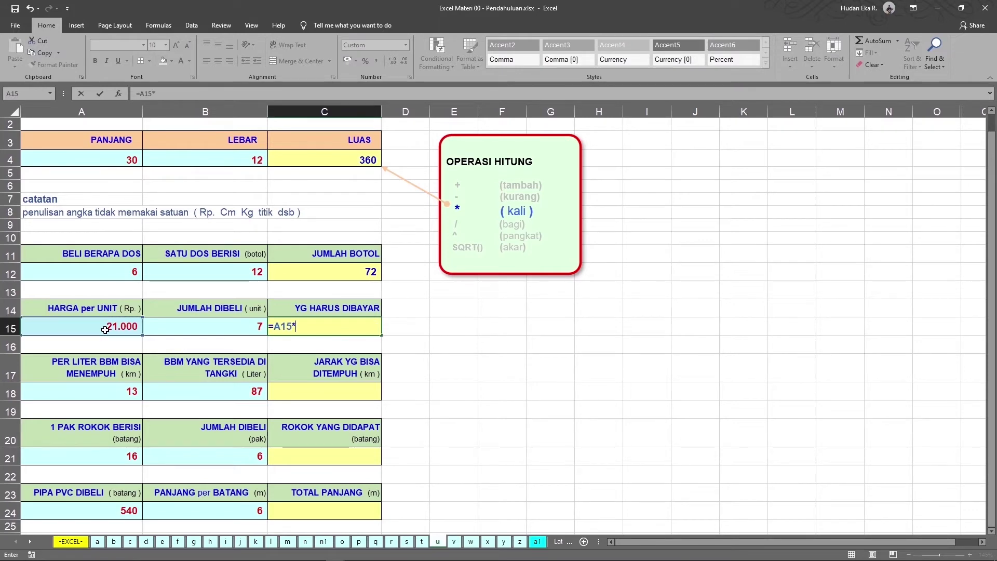
left_click(194, 328)
key("Return")
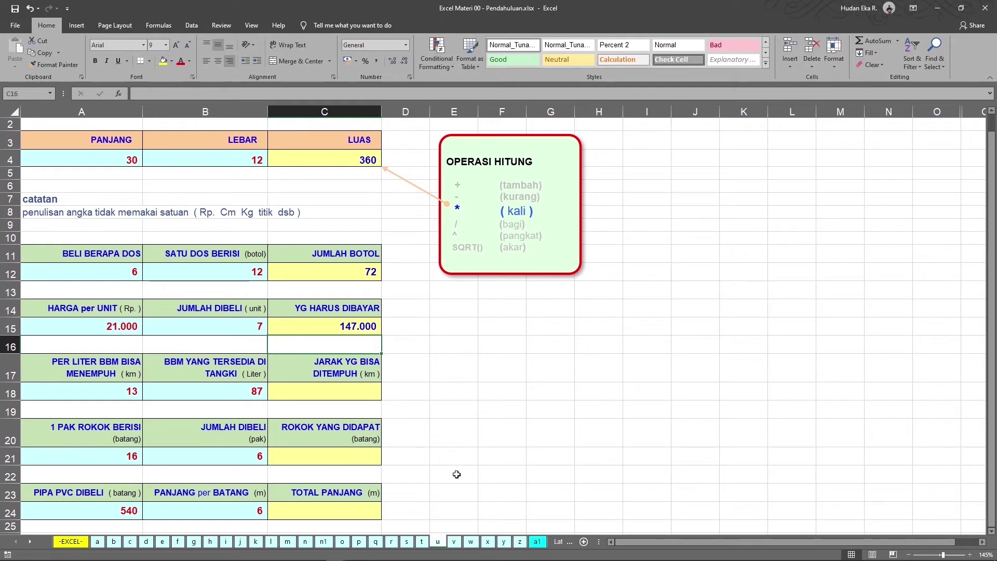
left_click(453, 542)
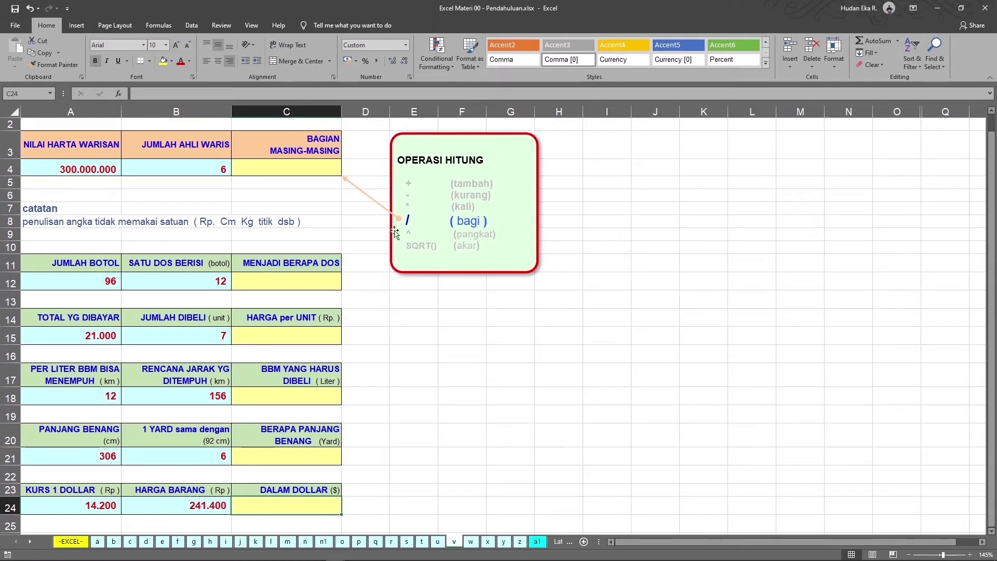
- Start a formula in the BAGIAN MASING-MASING cell C4 with an equals sign
left_click(319, 168)
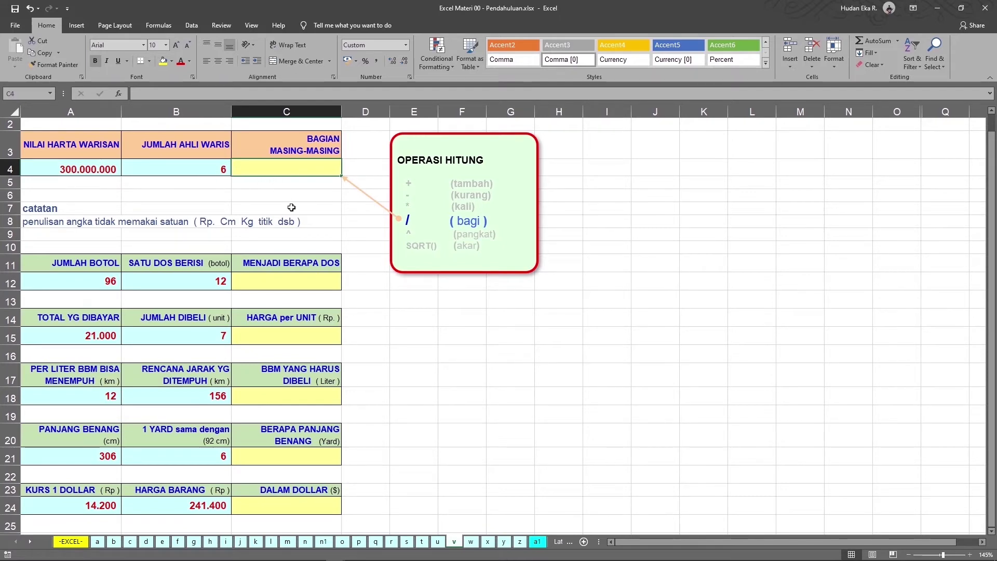
type("=")
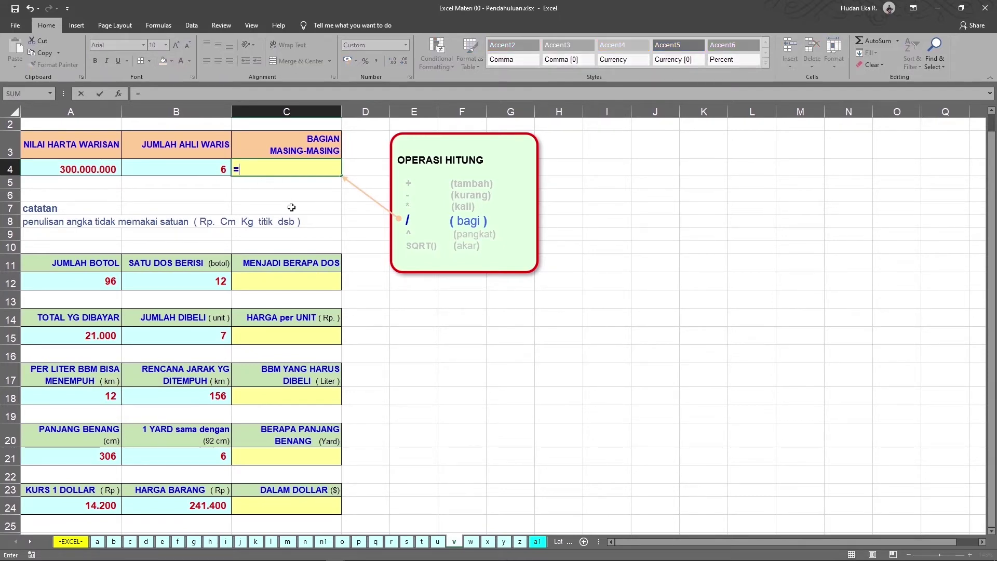
- Complete =A4/B4 in C4 to show 50.000.000, then select C12 for the box count
left_click(101, 171)
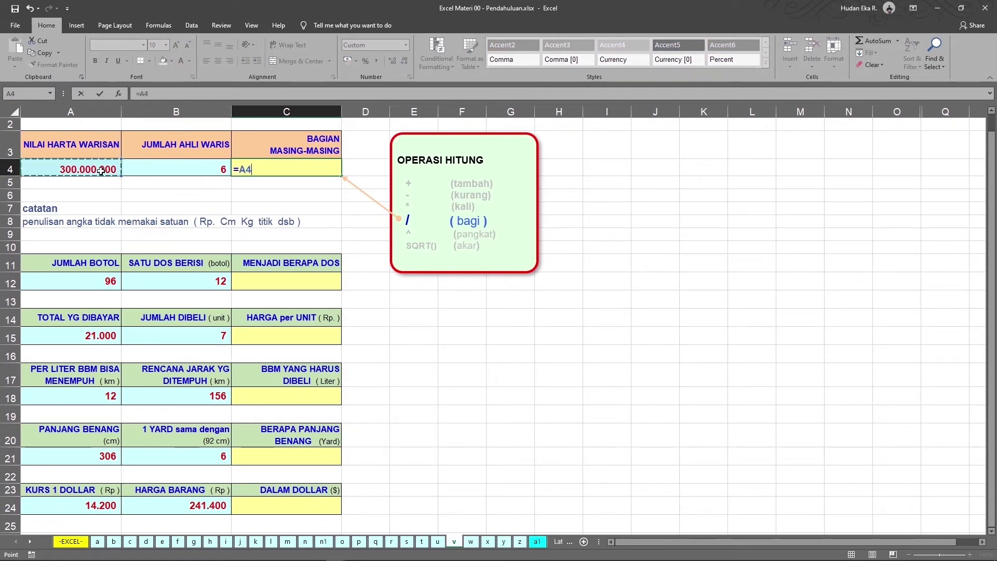
type("/")
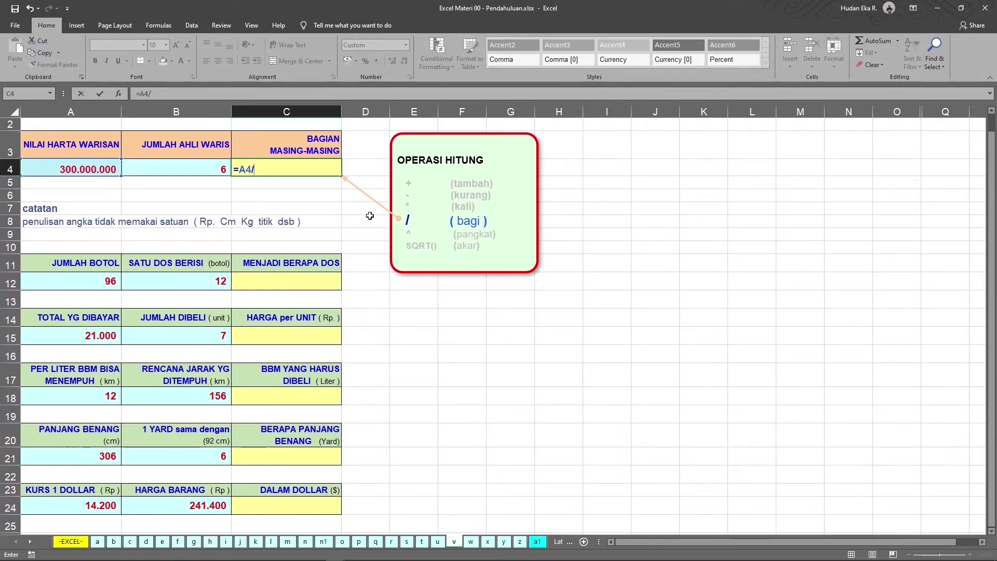
left_click(206, 173)
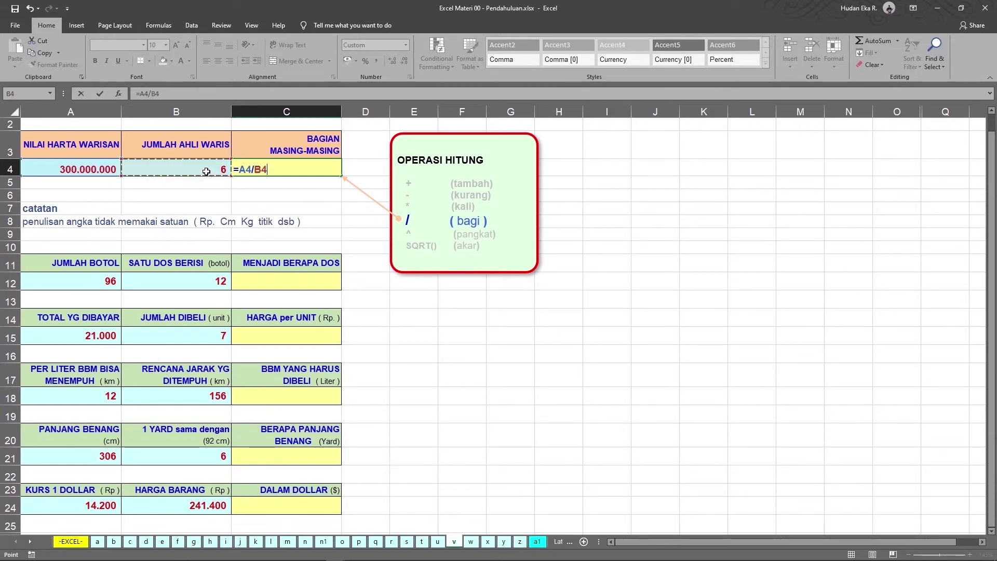
key("Return")
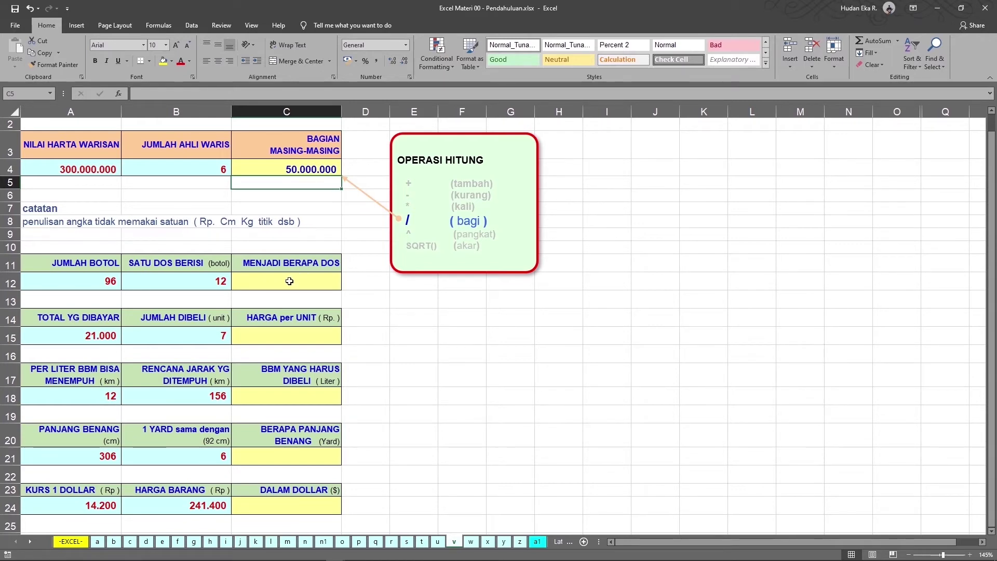
left_click(290, 281)
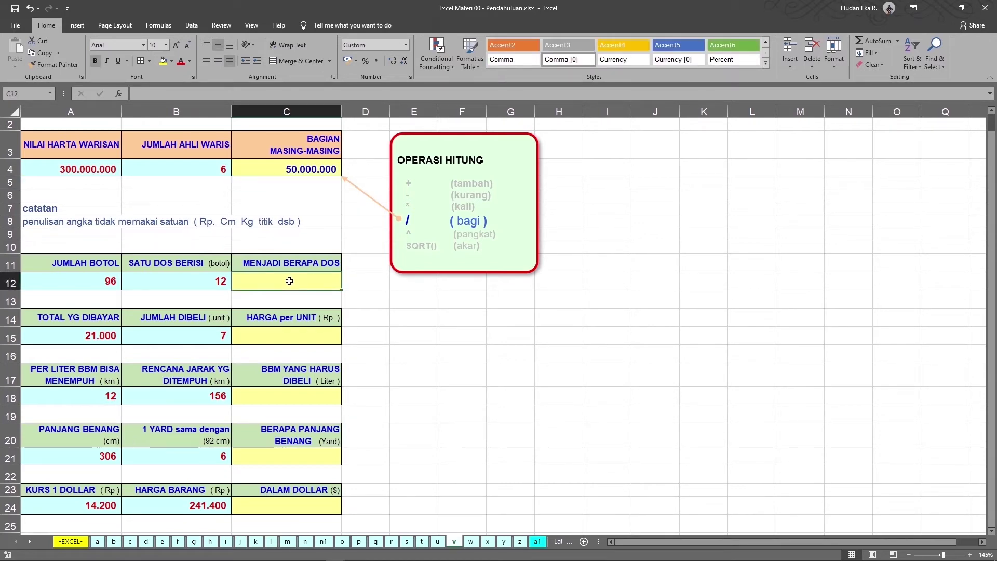
- Enter =A12/B12 in C12 to get 8 boxes
type("=")
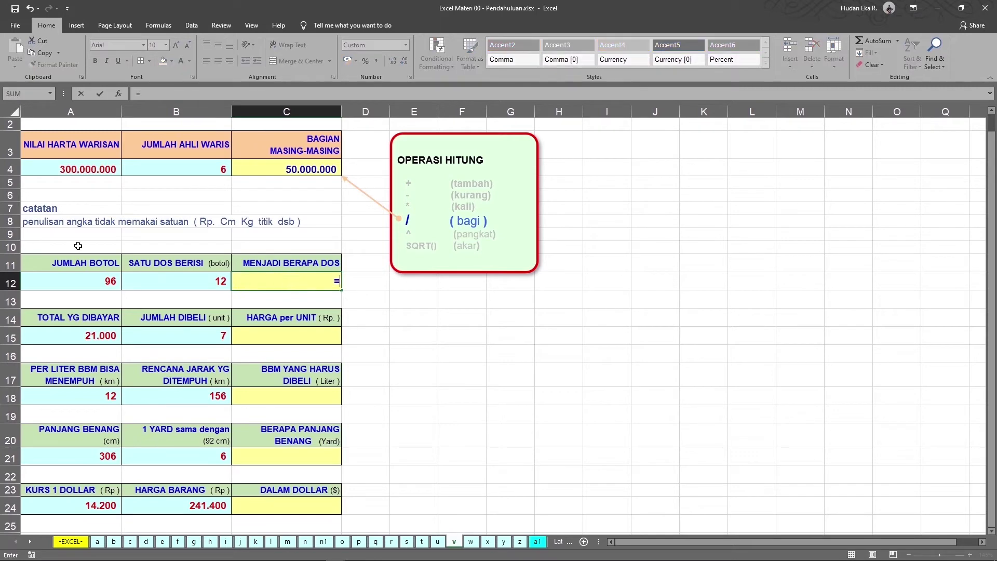
left_click(80, 279)
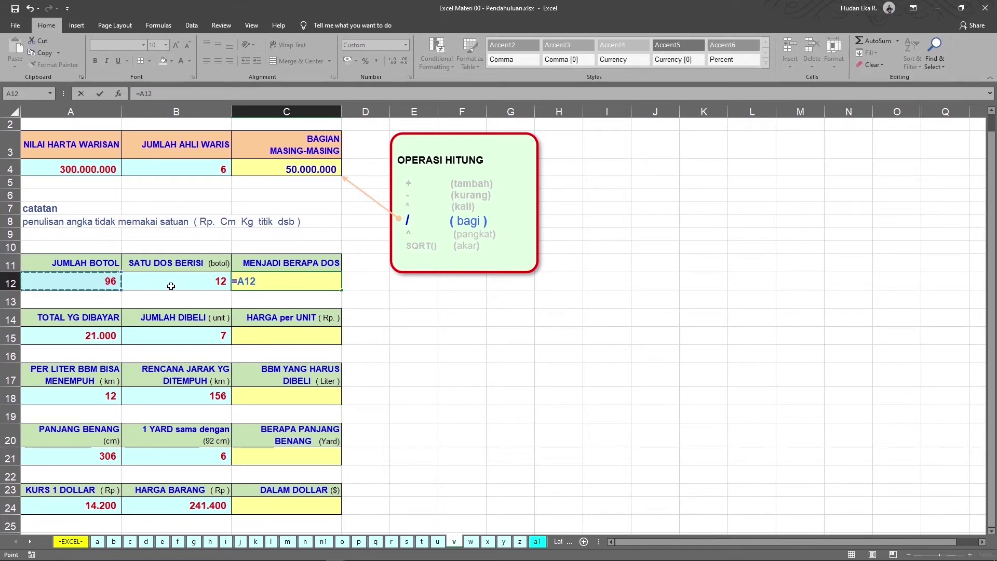
type("/")
left_click(171, 287)
key("Return")
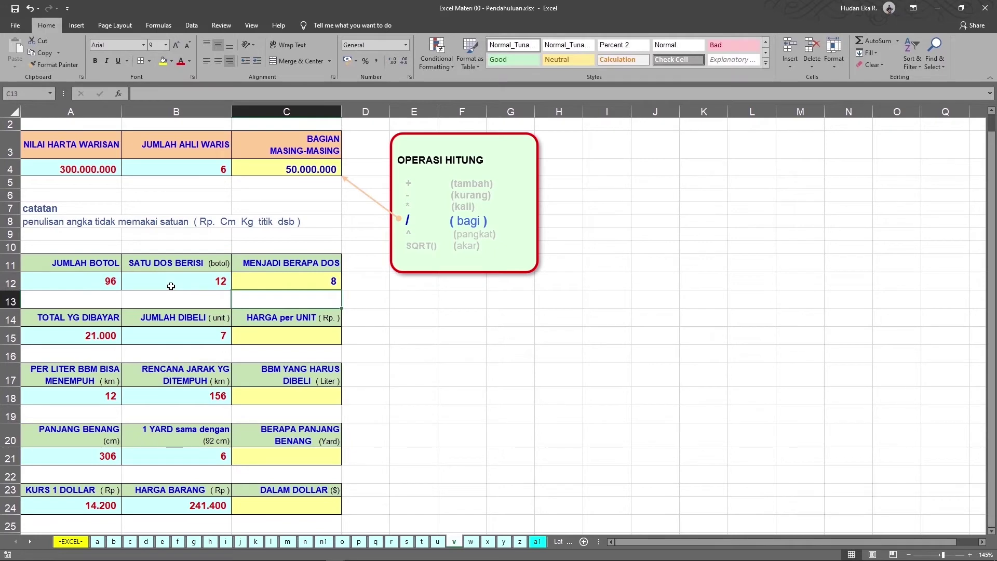
- Enter =A15/B15 in C15 to get a unit price of 3.000, then move to sheet w
left_click(308, 338)
type("=")
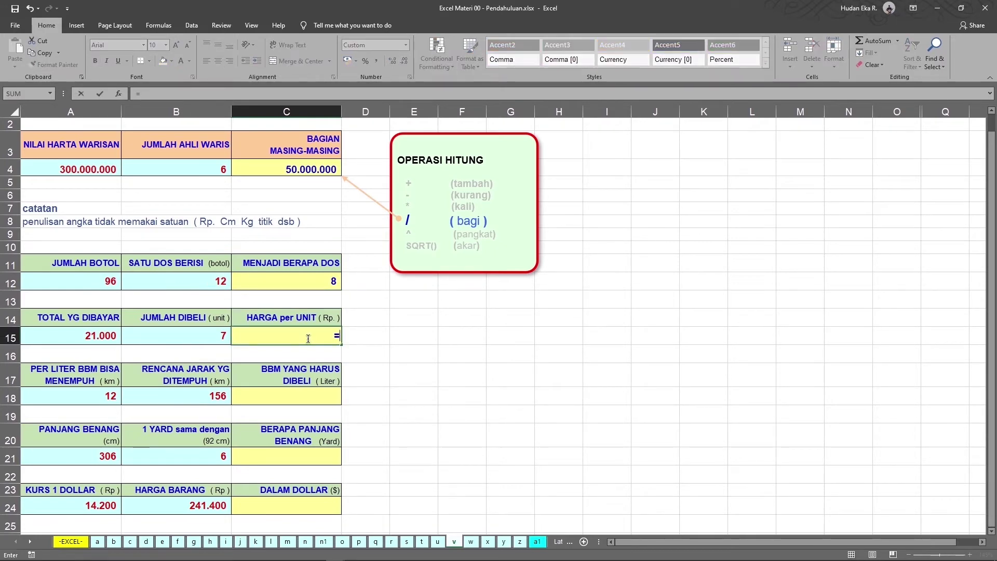
left_click(82, 336)
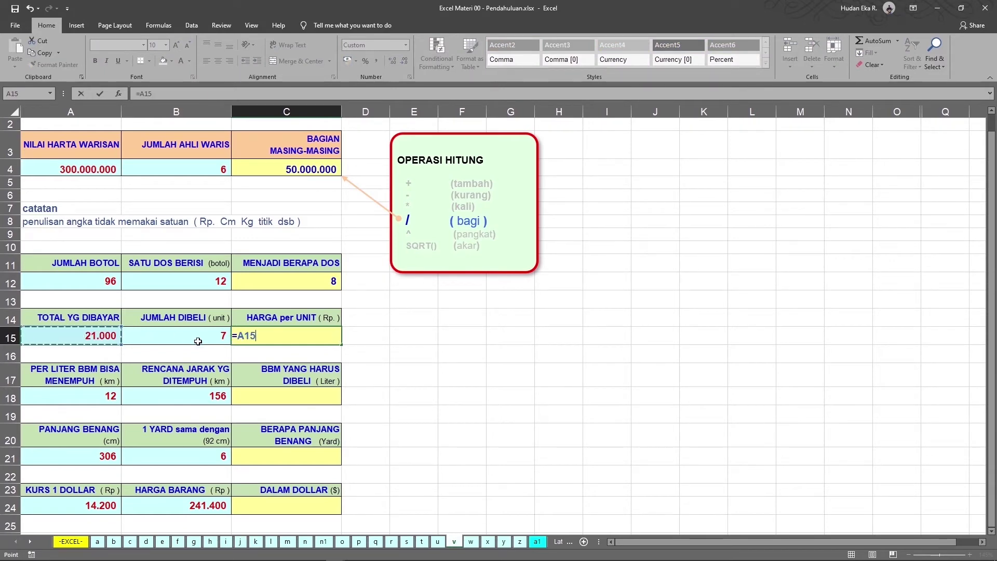
type("/")
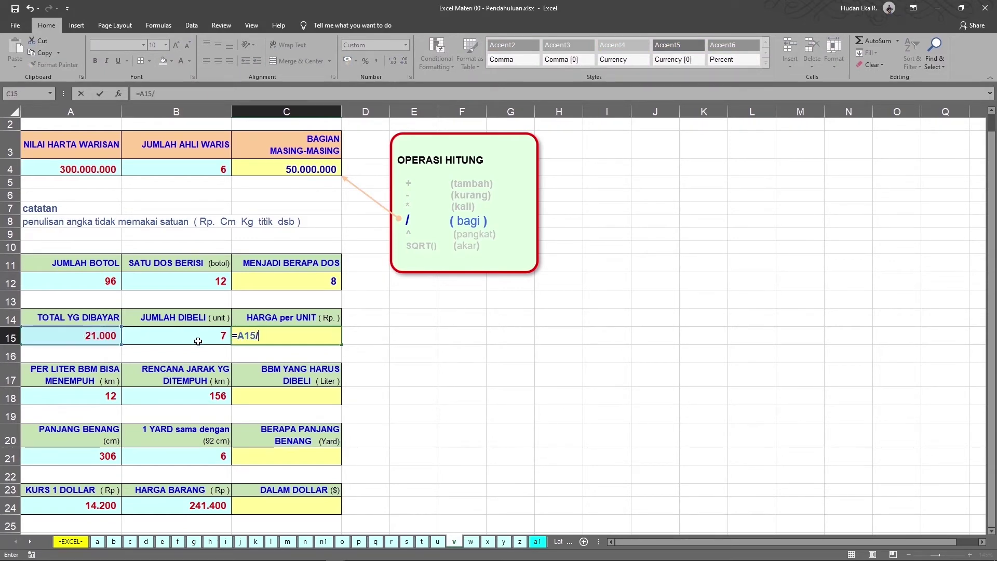
left_click(198, 341)
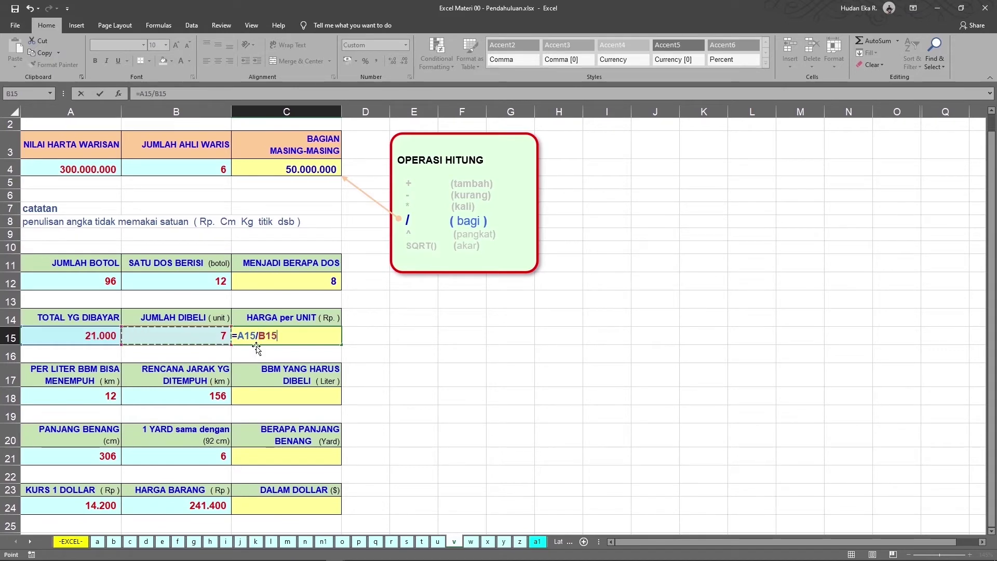
key("ctrl+Return")
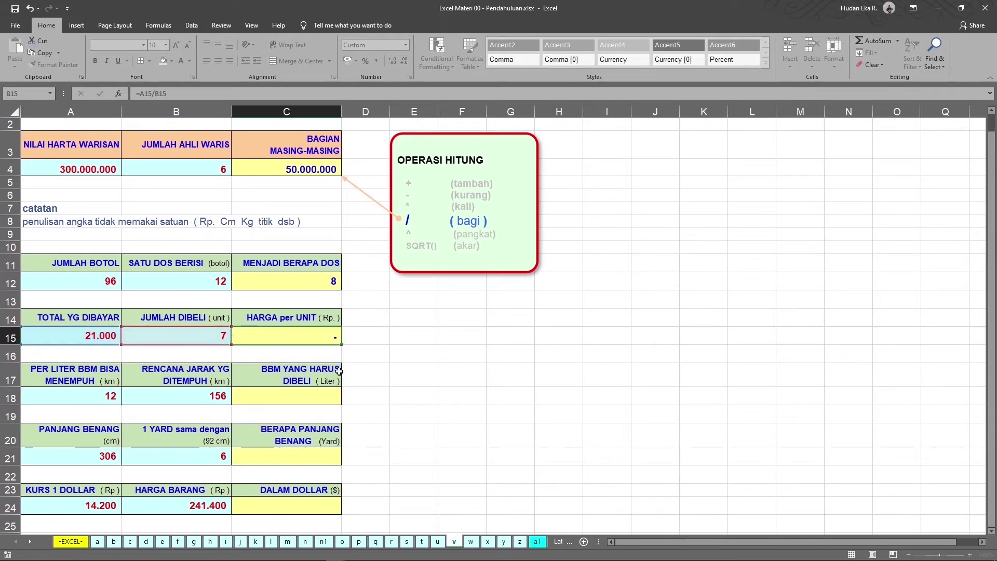
left_click(392, 382)
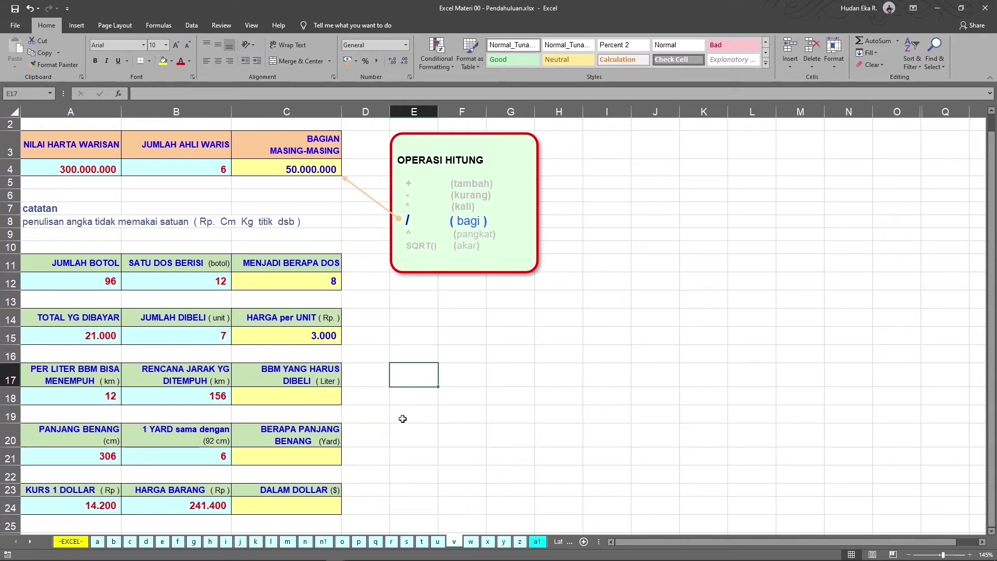
key("ctrl+Page_Down")
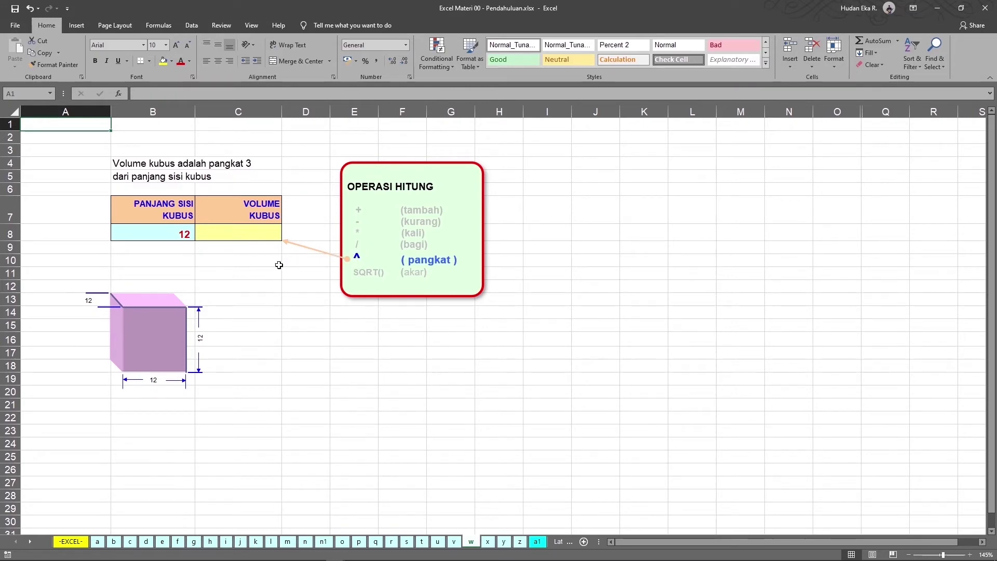
- Enter =B8^3 in VOLUME KUBUS cell C8 to get 1.728, then reselect it to verify
left_click(241, 232)
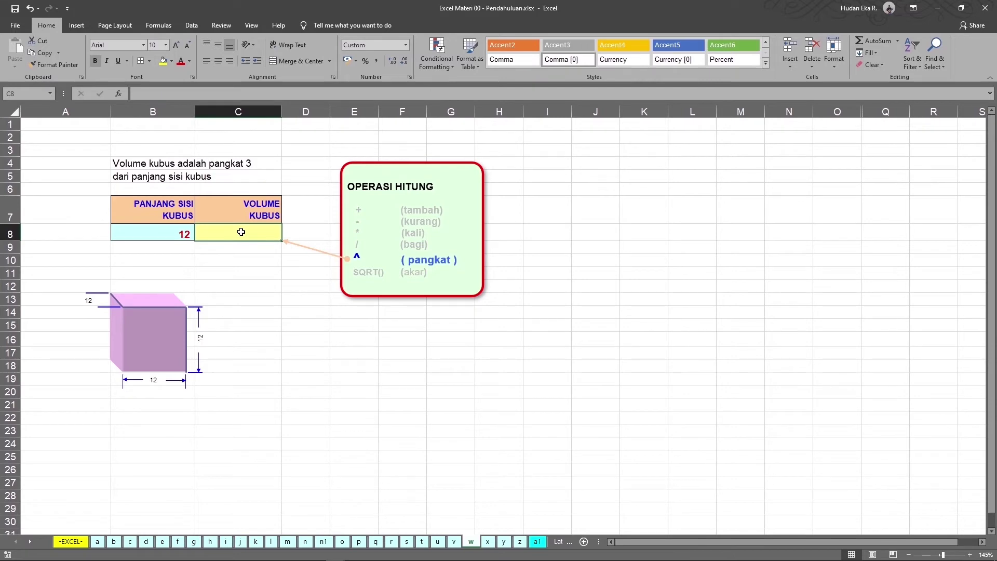
type("=")
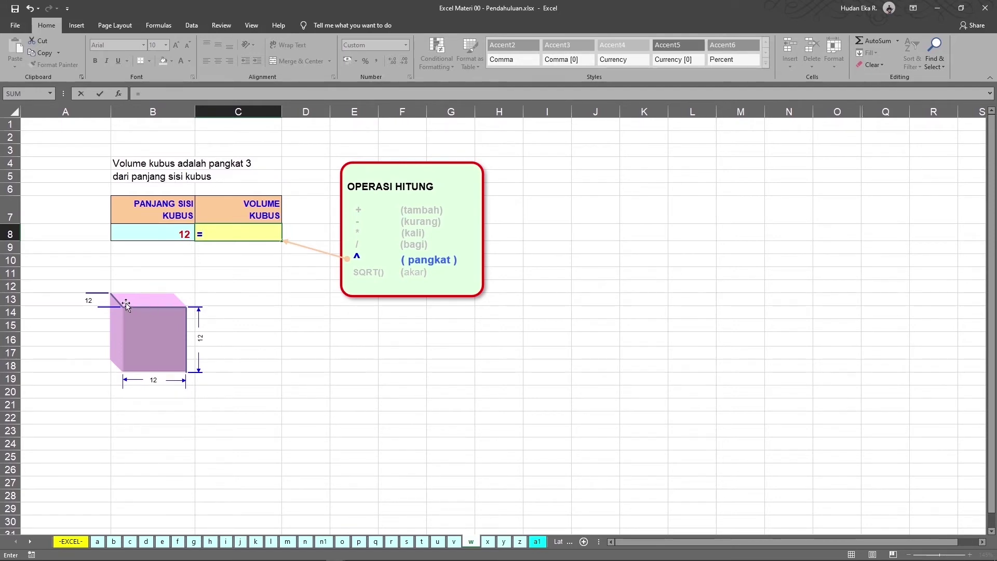
left_click(173, 234)
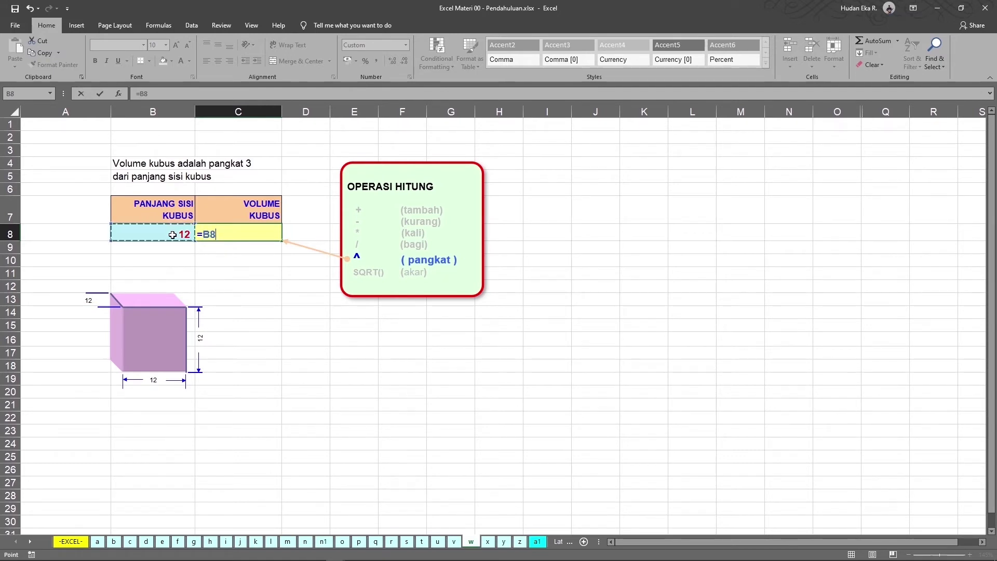
type("^")
type("3")
left_click(154, 249)
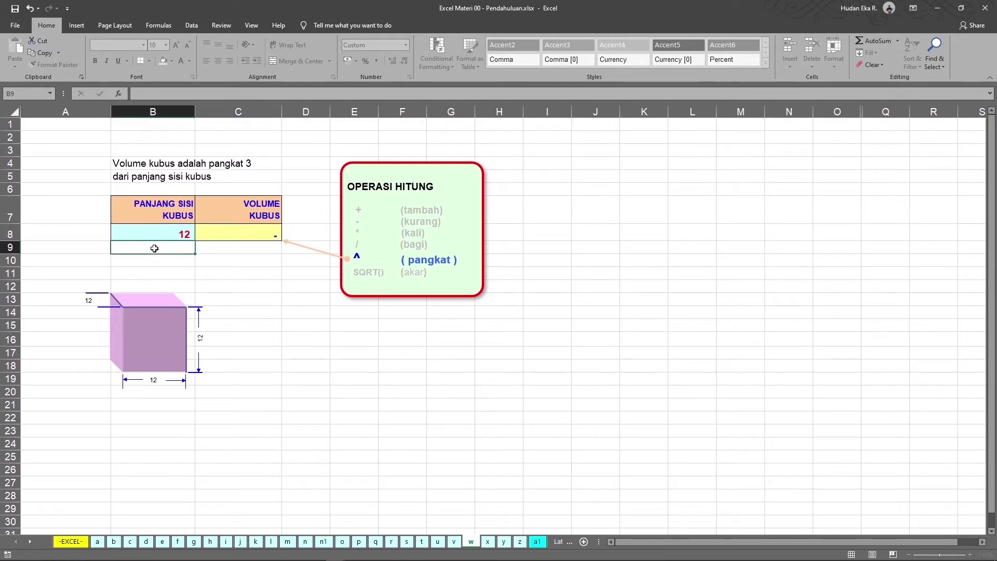
left_click(255, 236)
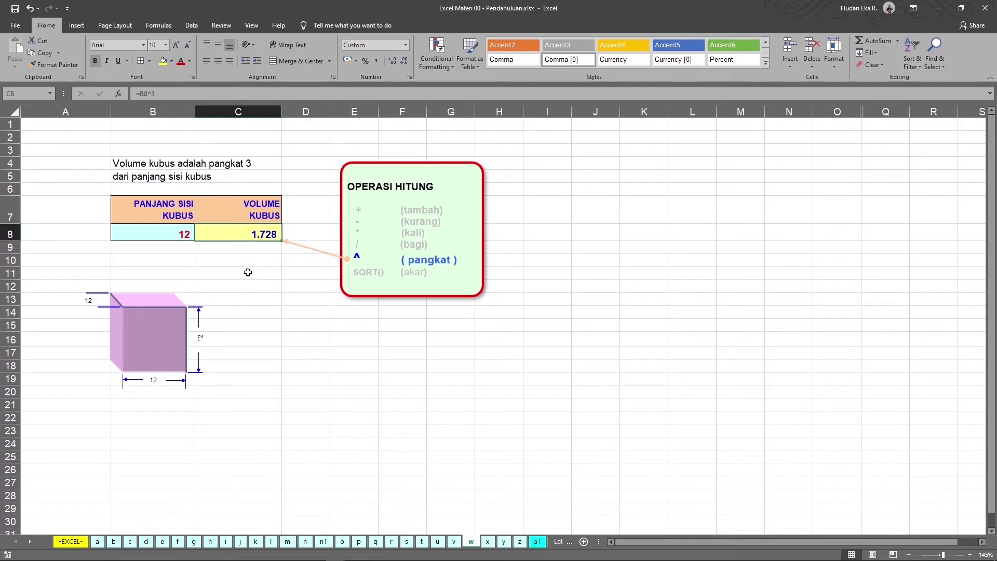
- Review the =B8^3 cube-volume formula in C8, then move to sheet x
double_click(250, 234)
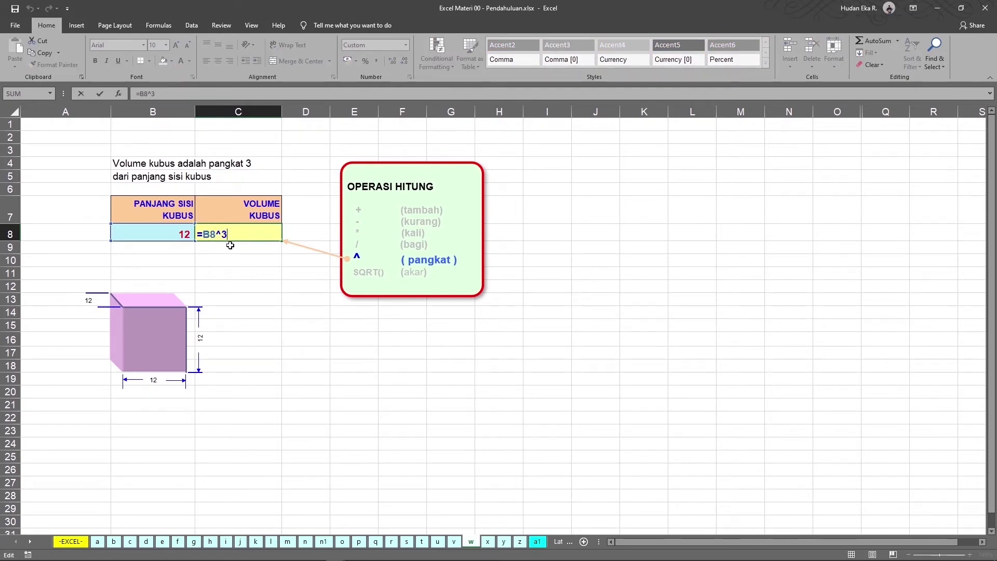
key("Return")
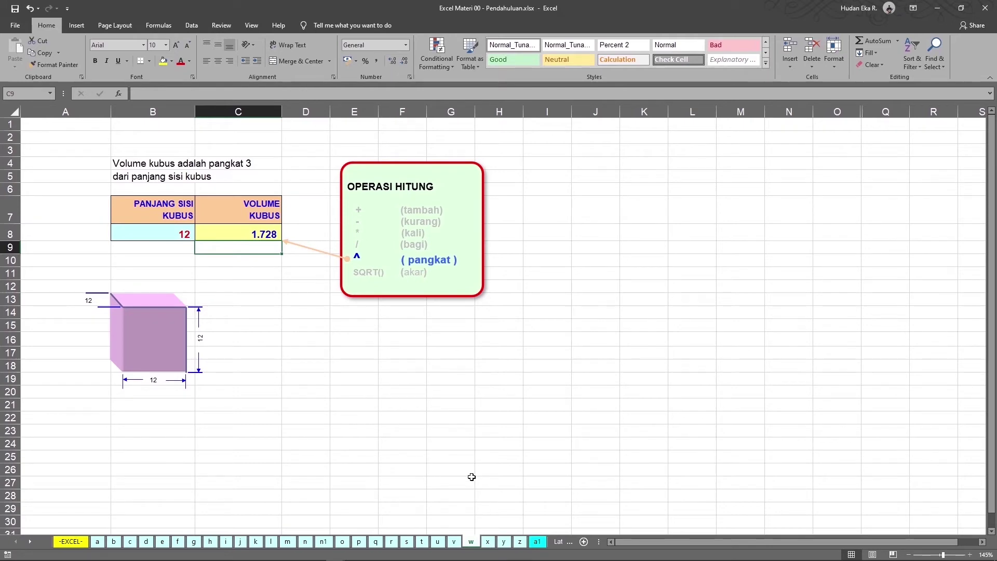
key("ctrl+Page_Down")
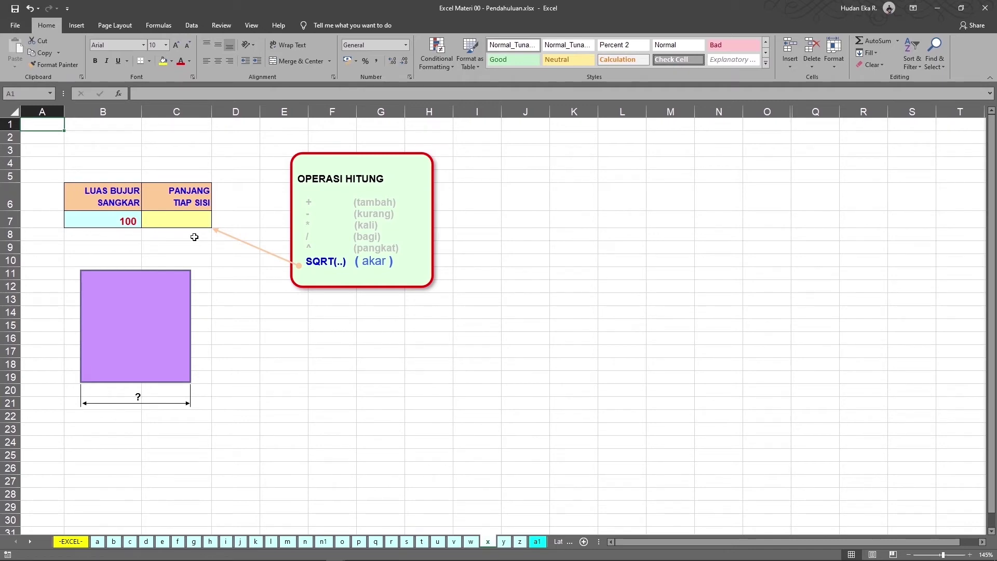
- Enter =sqrt(B7) in C7 so PANJANG TIAP SISI shows 10, the square root of 100
left_click(184, 220)
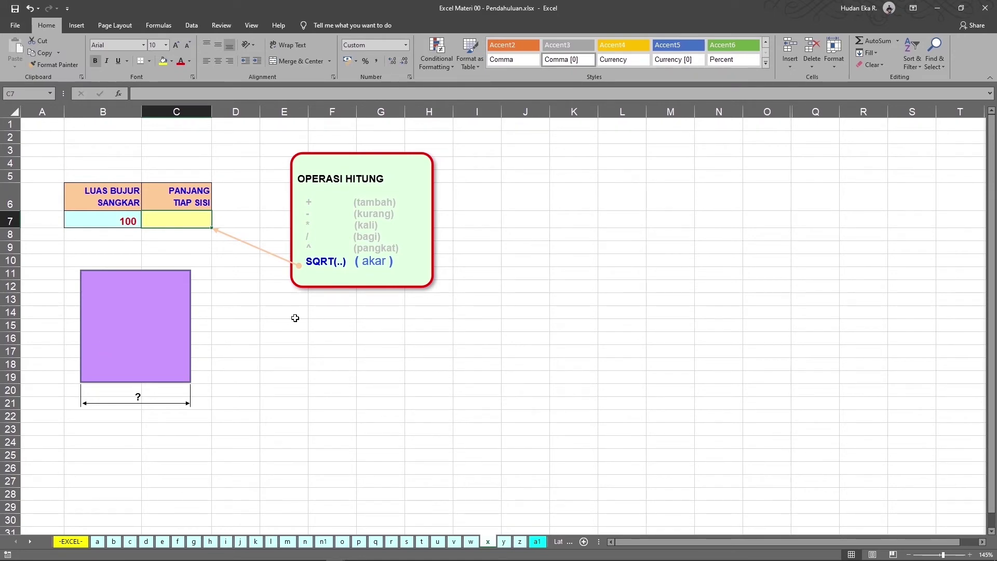
type("=")
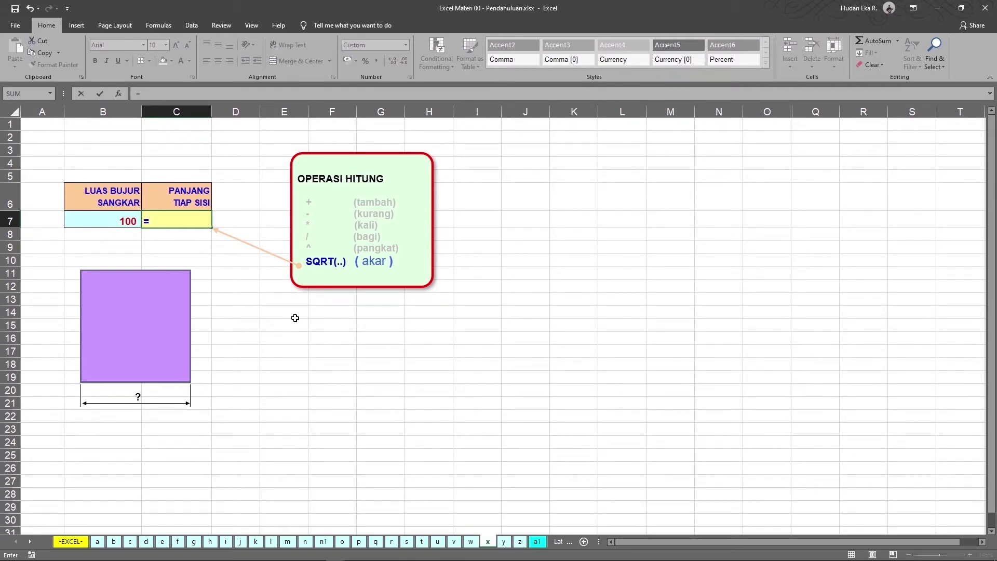
type("sq")
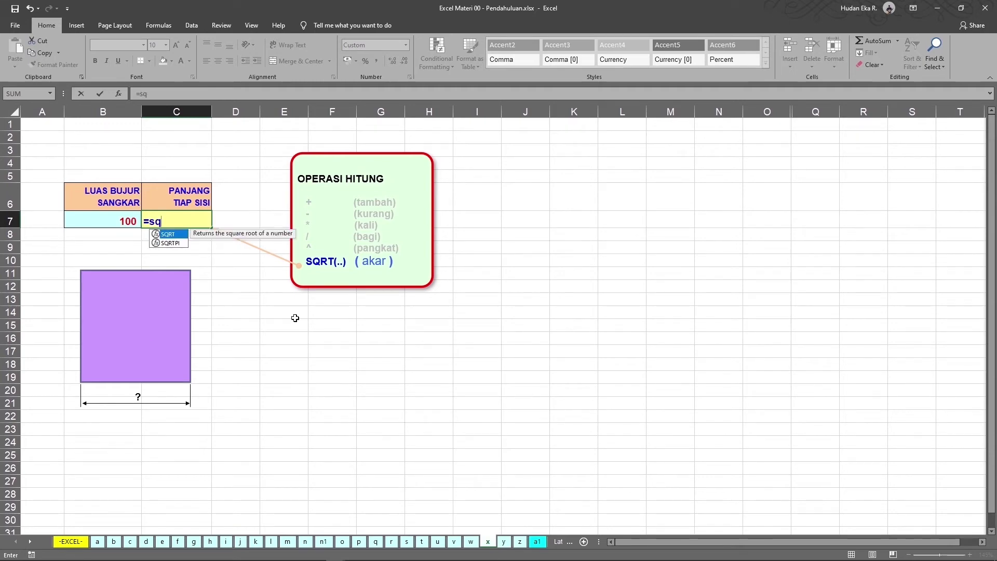
type("rt")
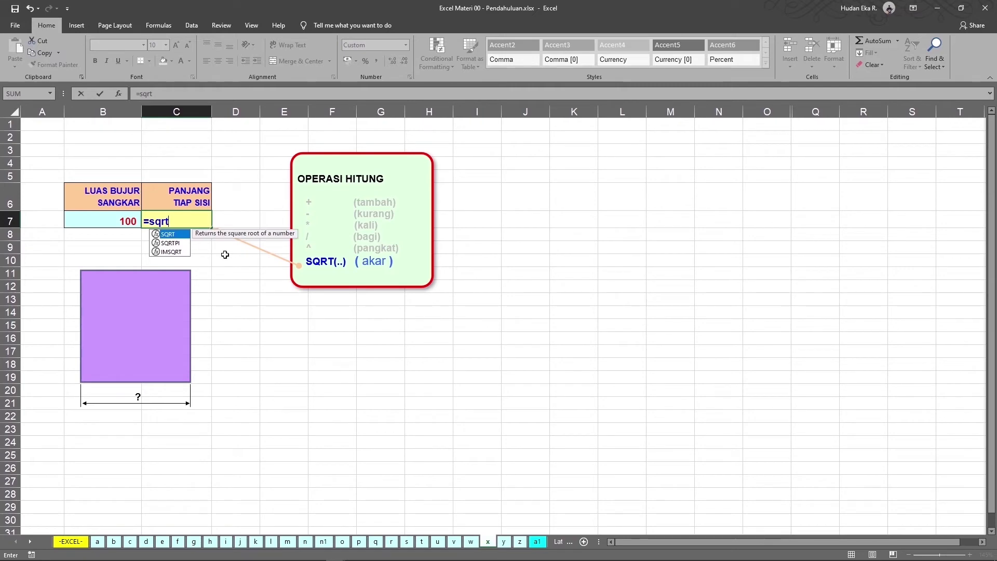
left_click(176, 221)
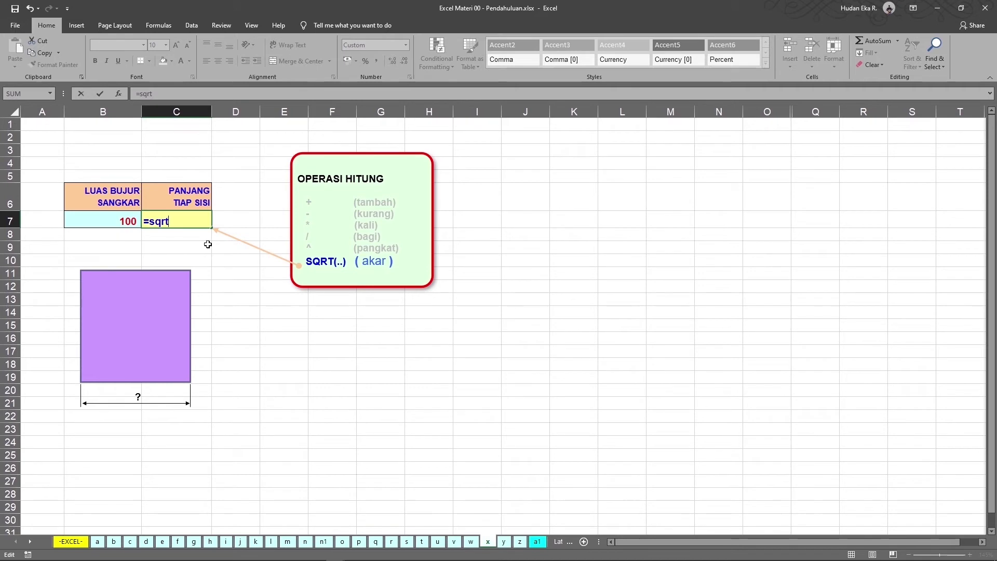
type("(")
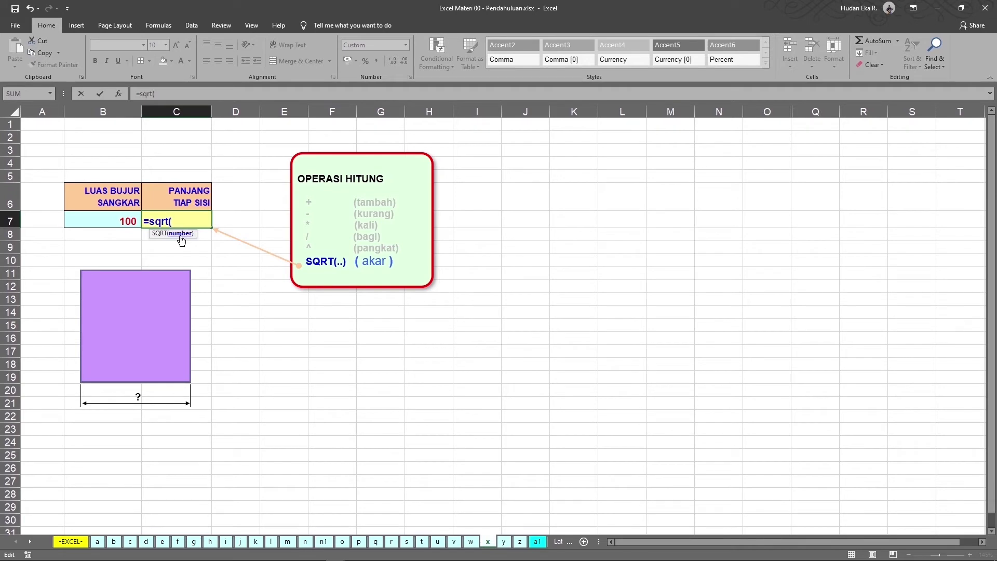
left_click(105, 218)
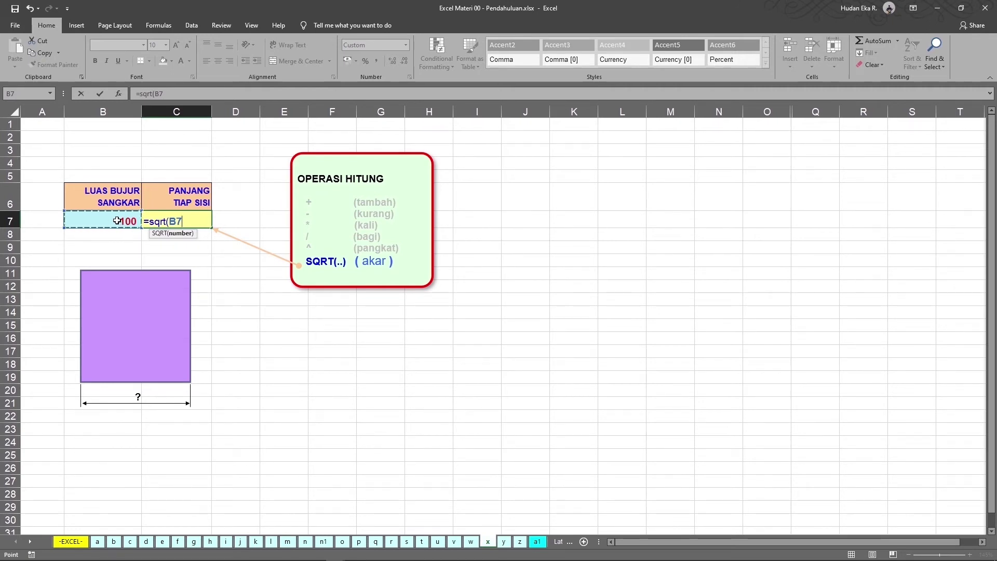
type(")")
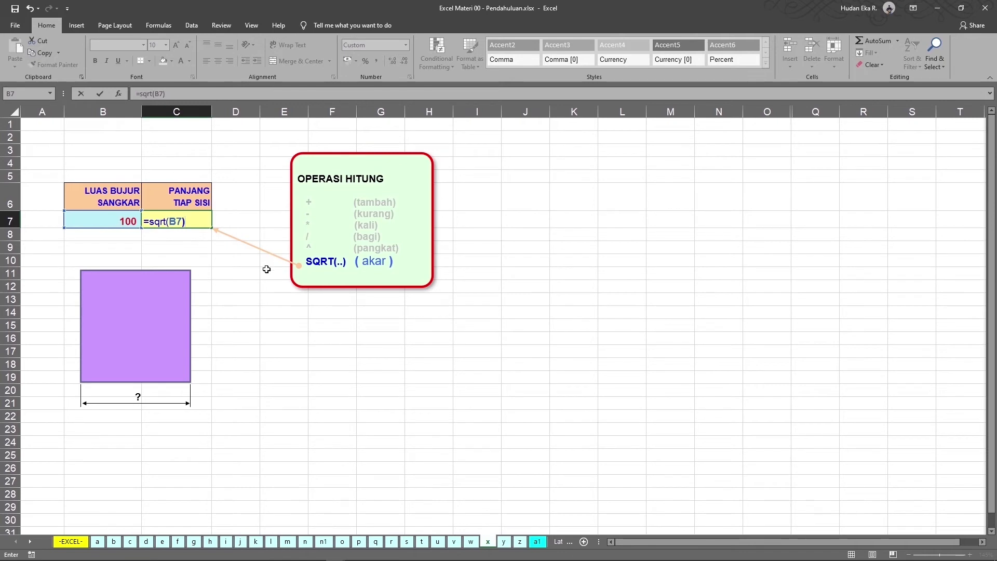
key("Return")
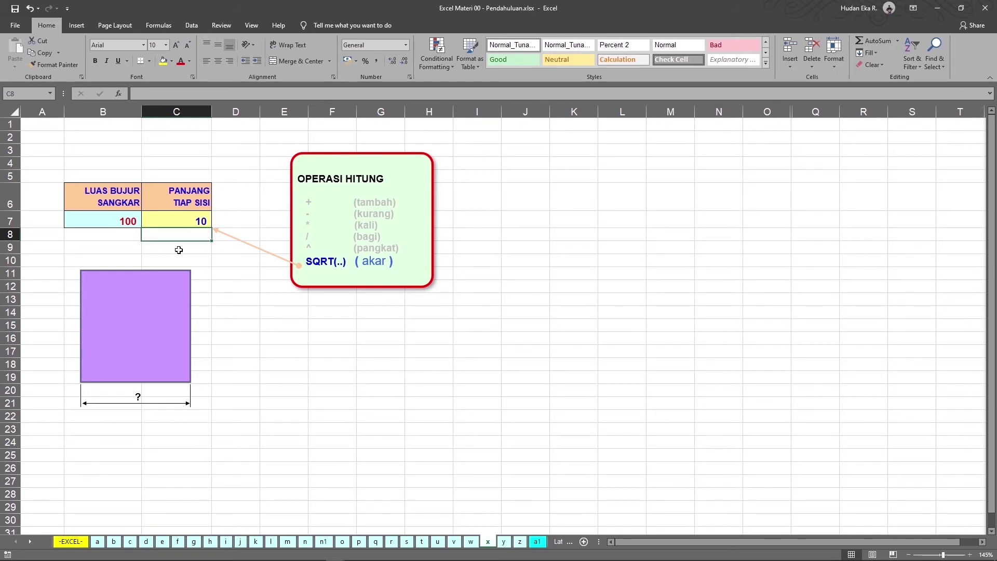
key("Up")
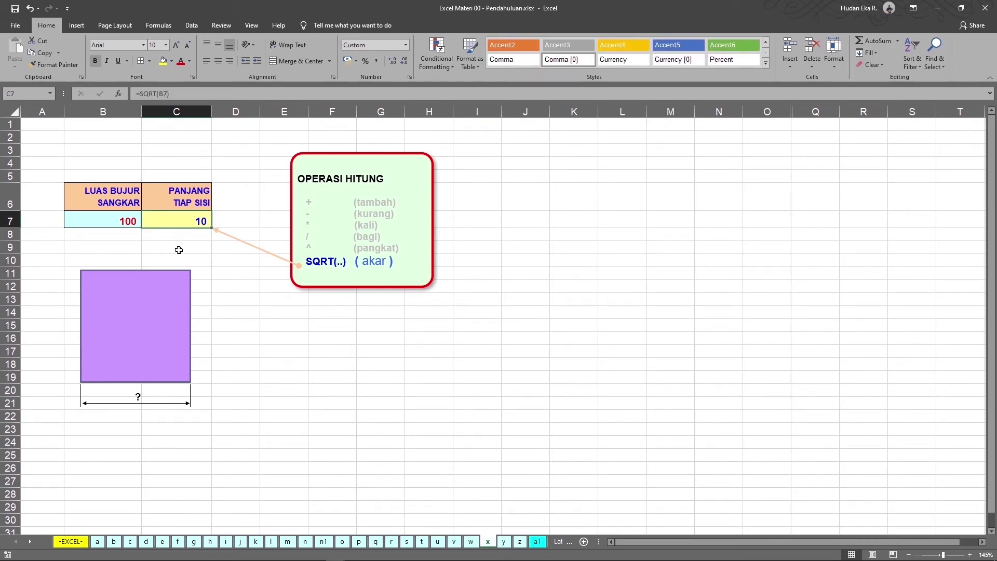
- Re-enter C7 as =SQRT(B7) using the SQRT AutoComplete suggestion, still showing 10
type("=sq")
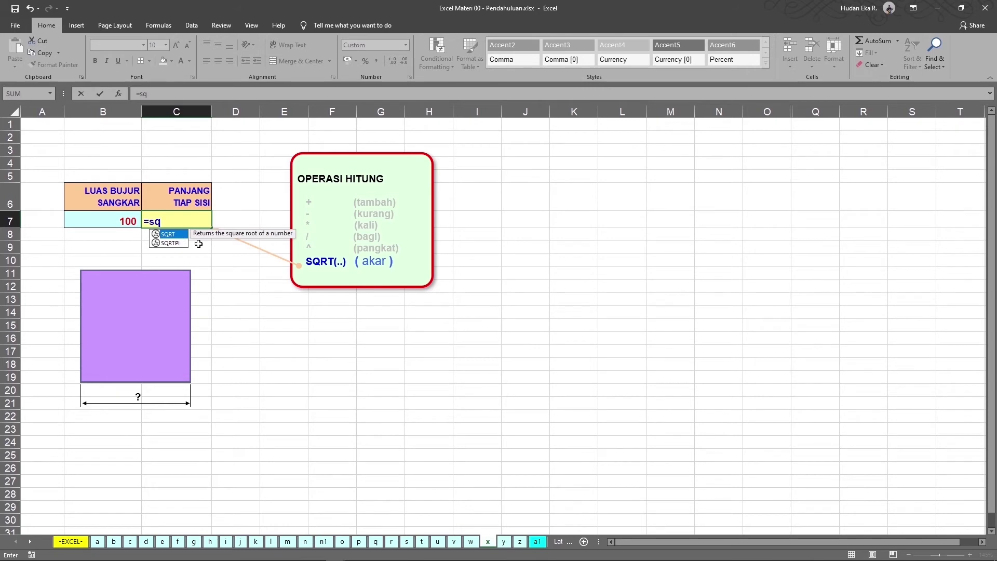
key("Tab")
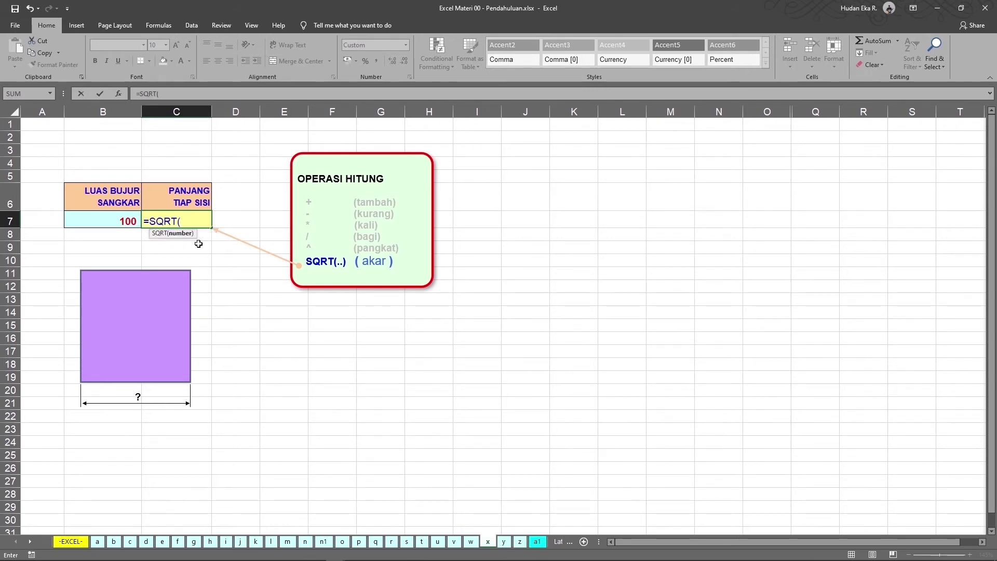
key("BackSpace")
key("BackSpace")
key("BackSpace")
key("BackSpace")
key("BackSpace")
key("BackSpace")
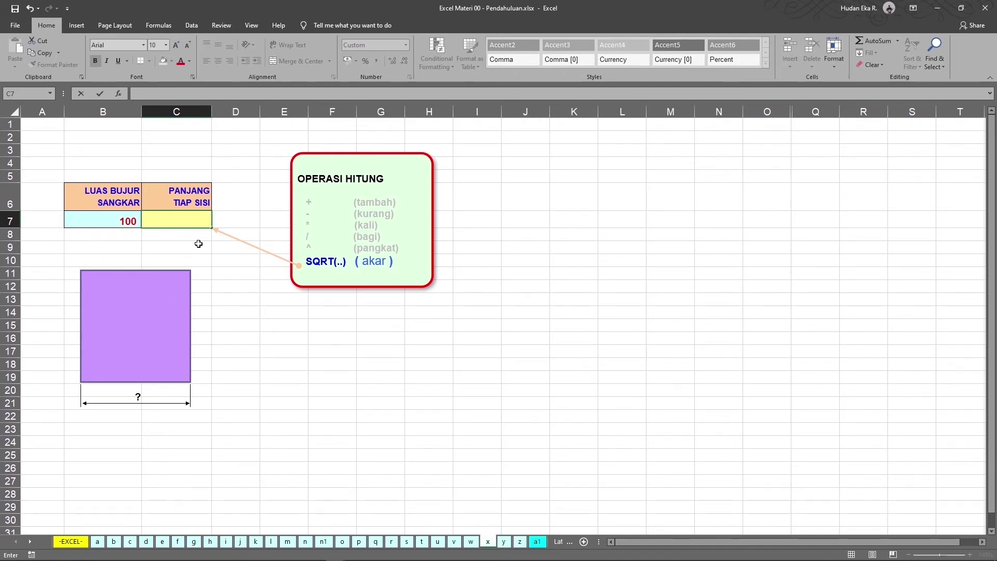
type("=sq")
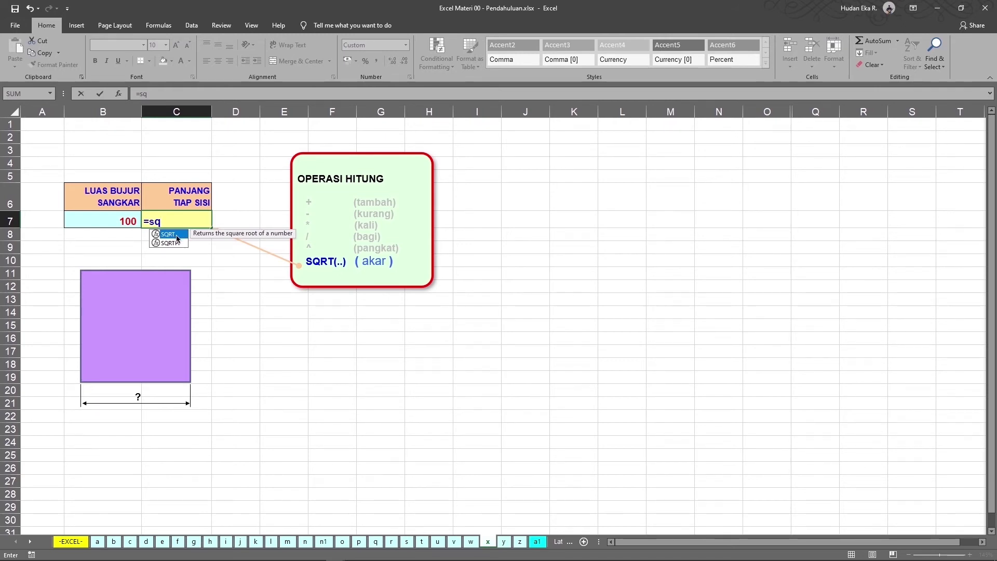
double_click(177, 237)
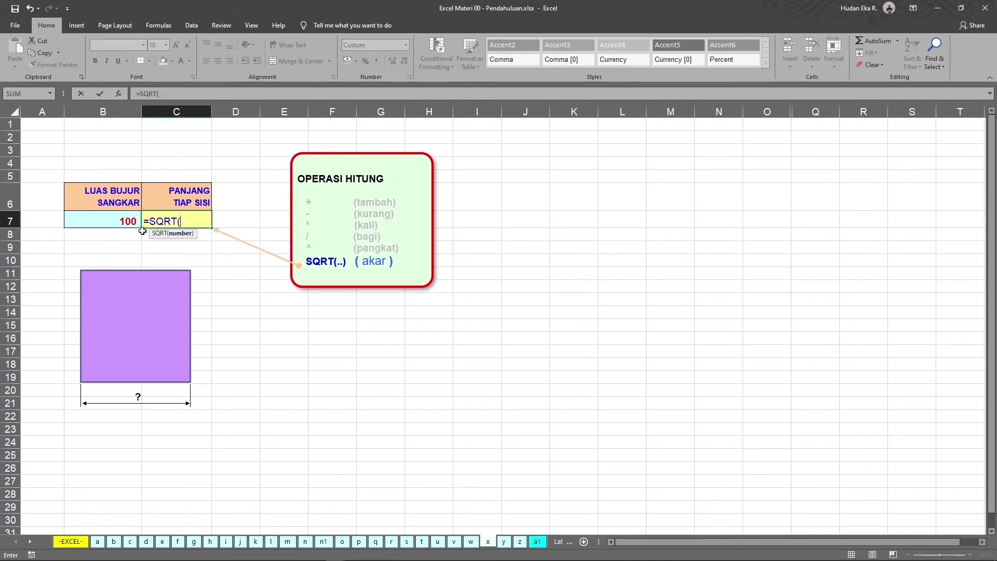
left_click(116, 220)
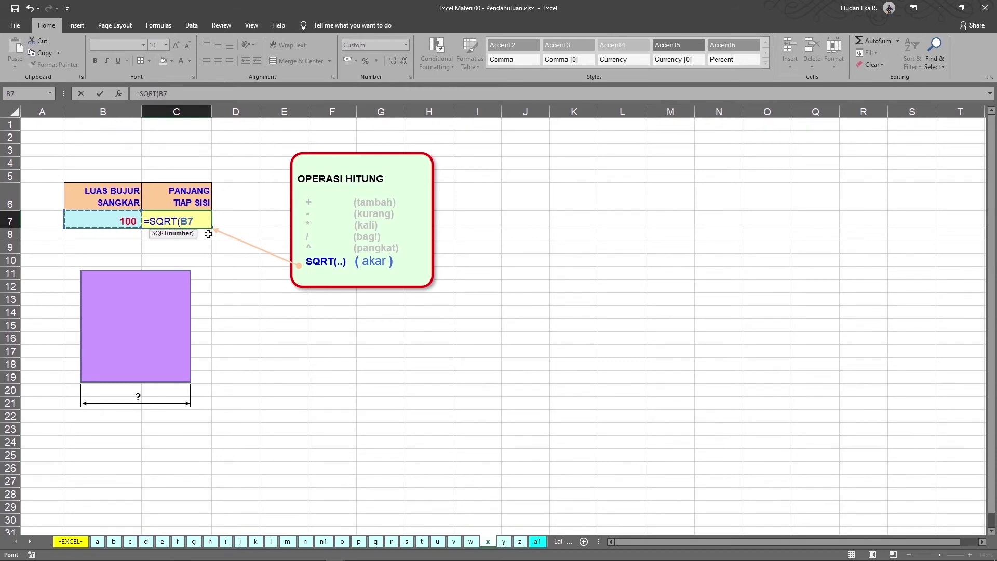
key("Return")
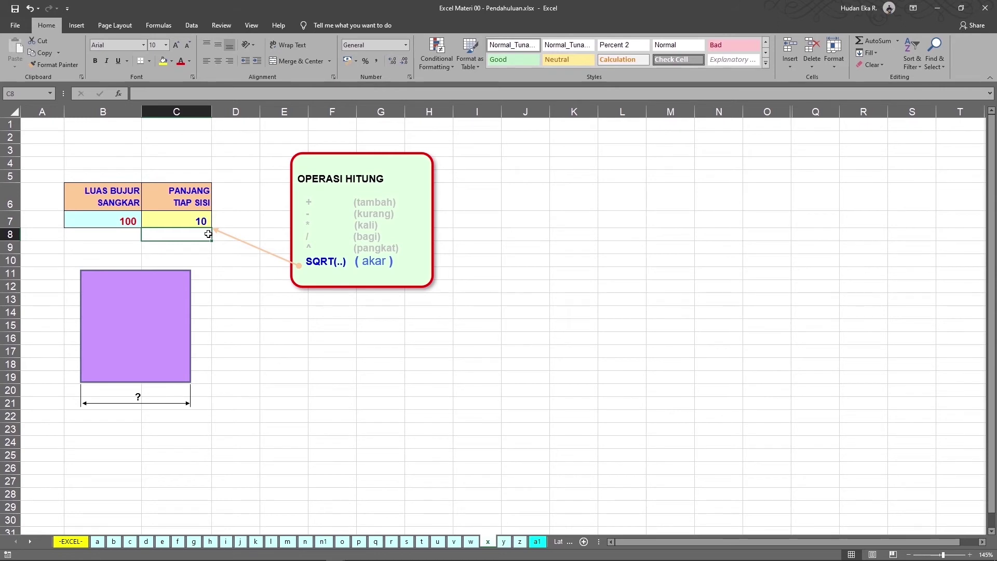
left_click(192, 219)
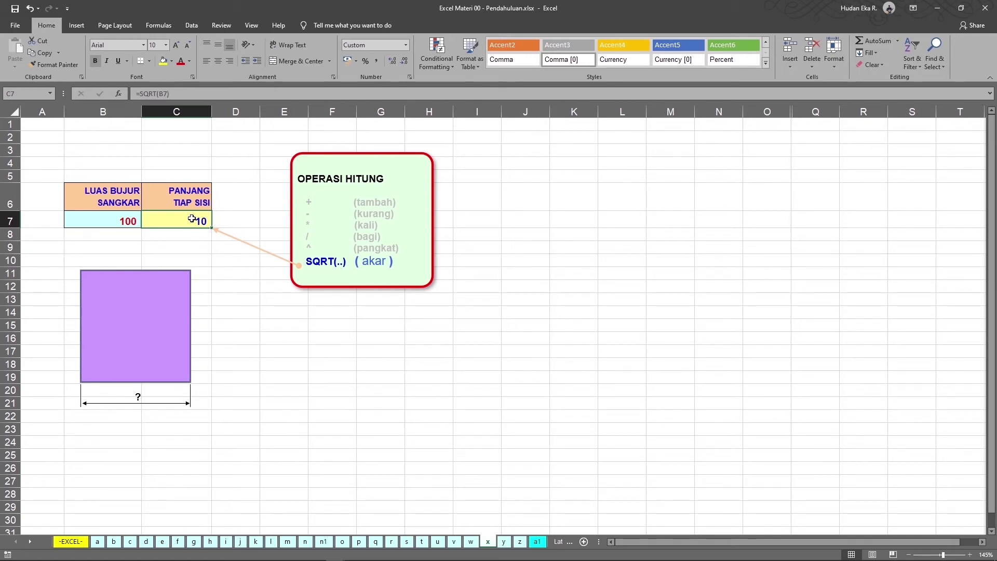
- Delete the closing parenthesis from C7's square-root formula and commit it
double_click(192, 218)
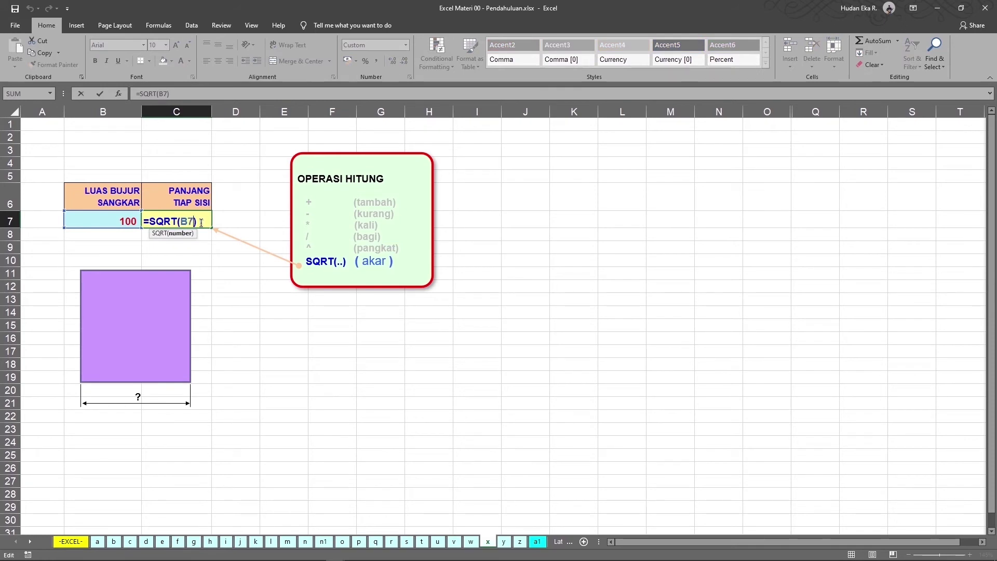
left_click(201, 223)
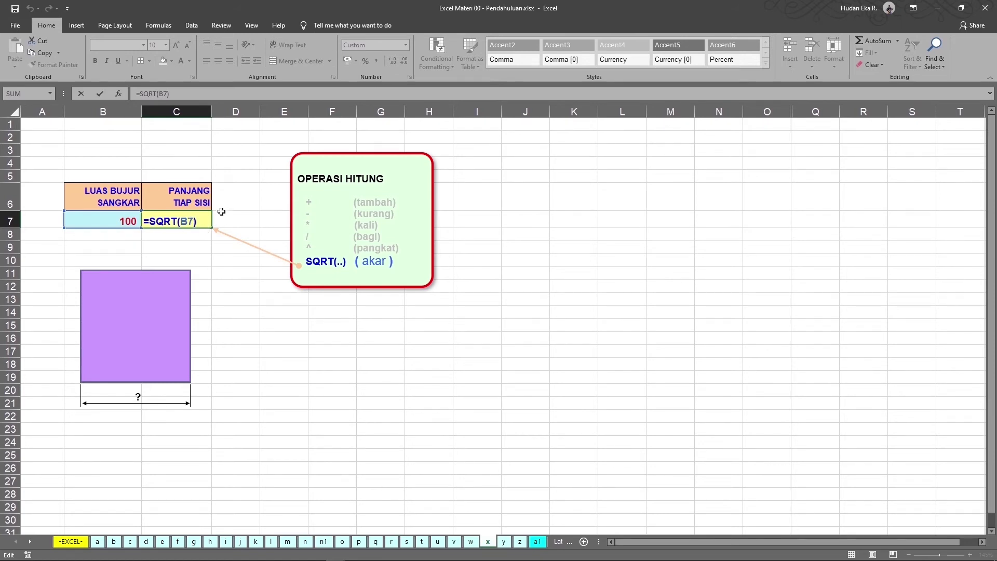
key("BackSpace")
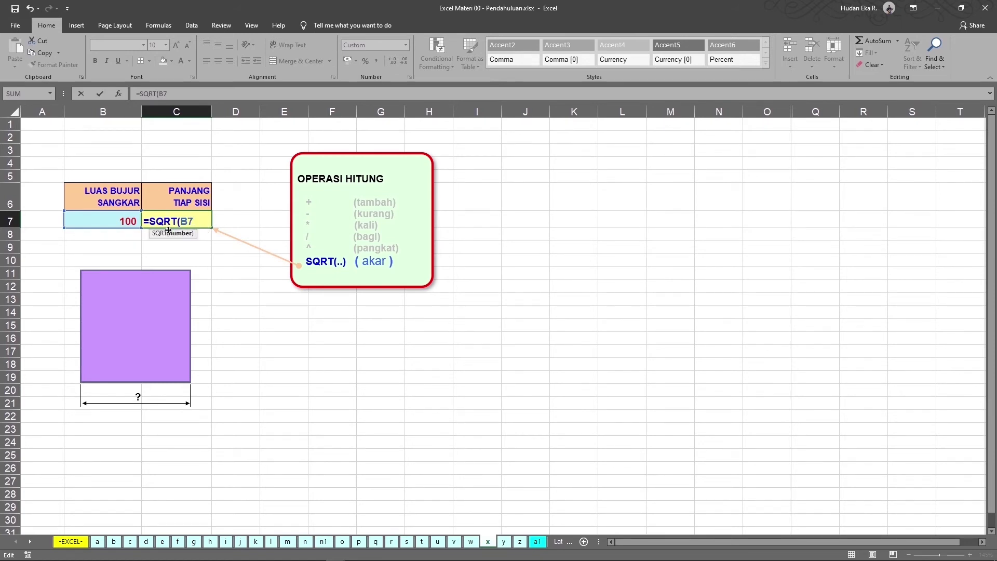
key("Return")
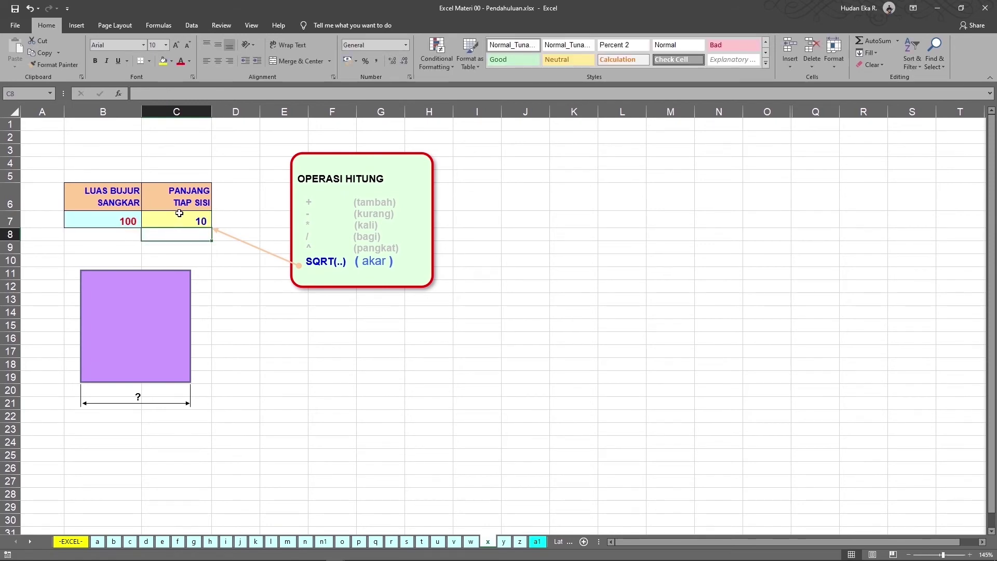
- Check B7's 100 and C7's formula still giving 10, then move to sheet y
left_click(179, 213)
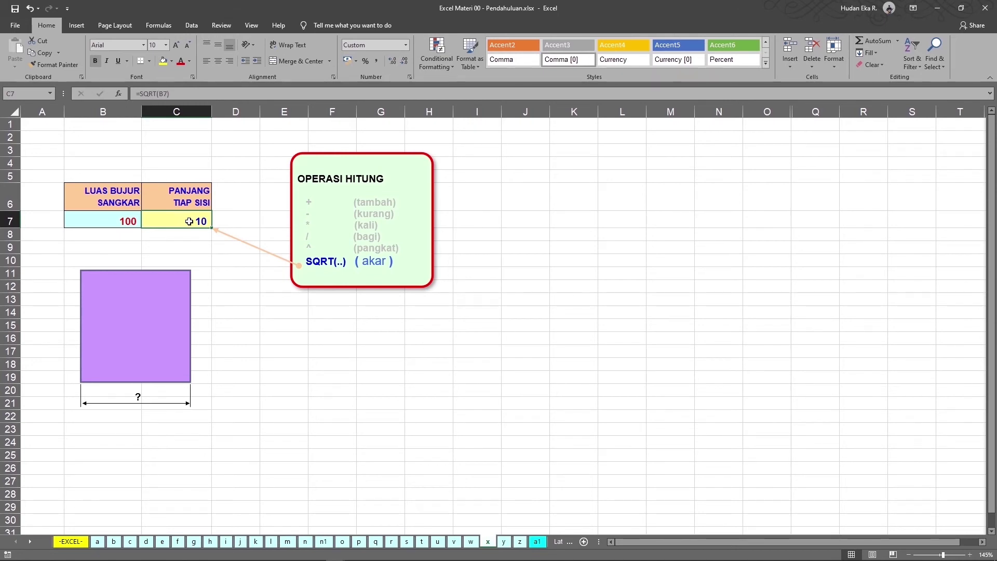
left_click(130, 218)
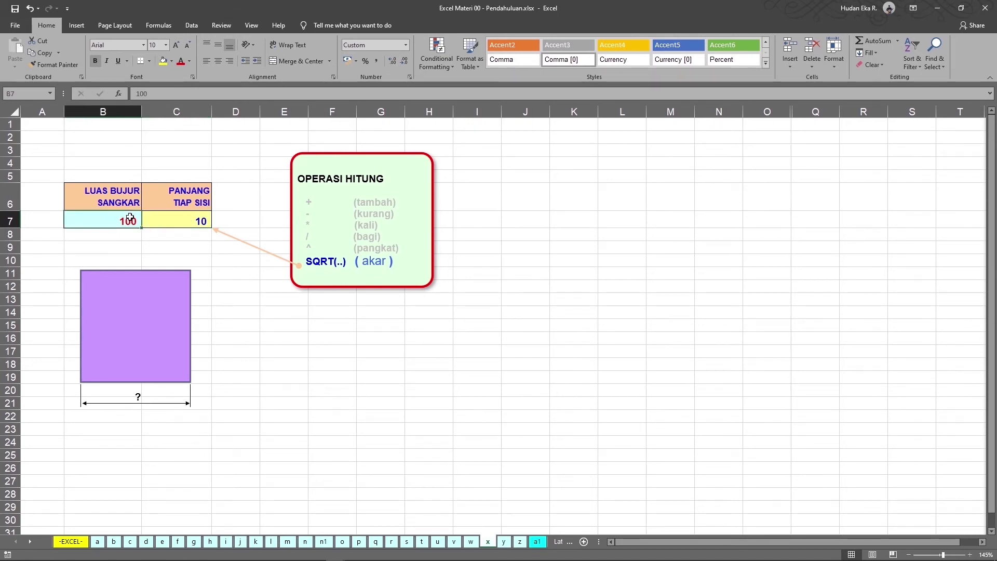
left_click(176, 224)
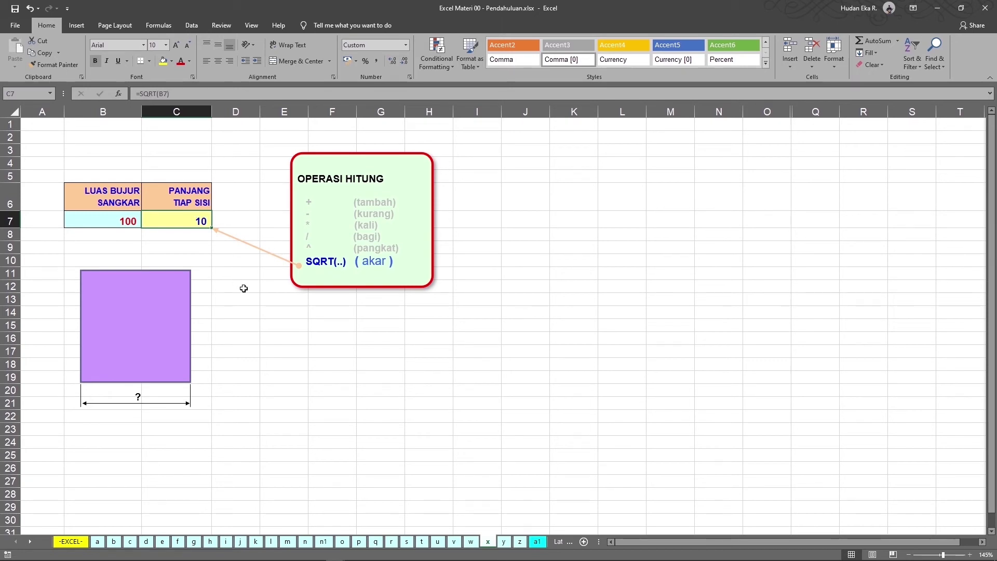
key("ctrl+Page_Down")
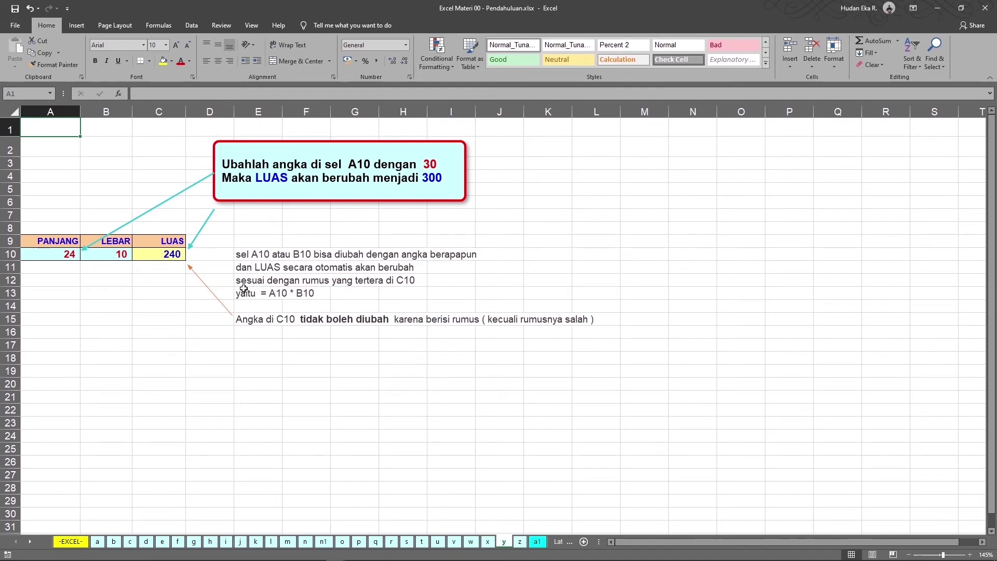
left_click(173, 259)
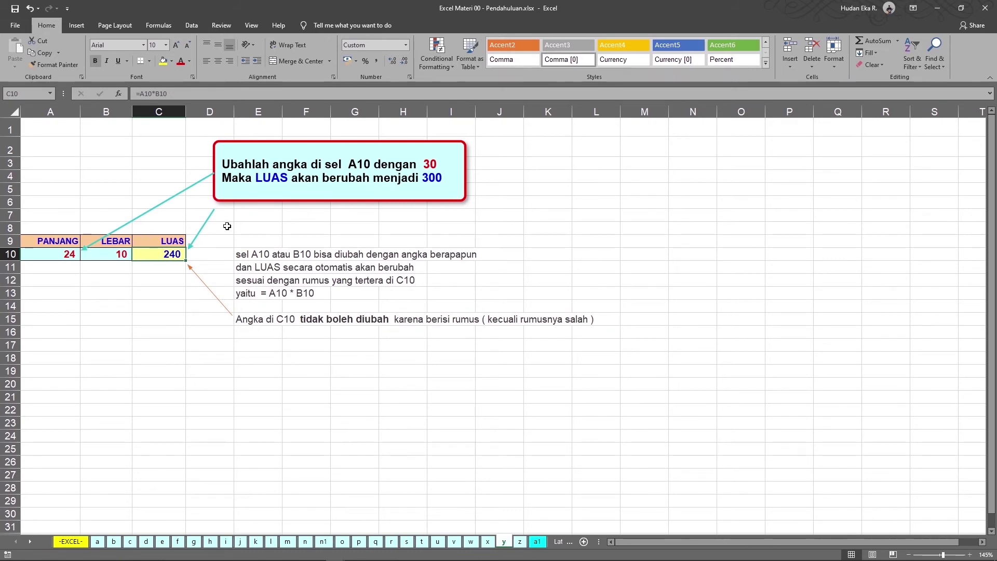
left_click(63, 255)
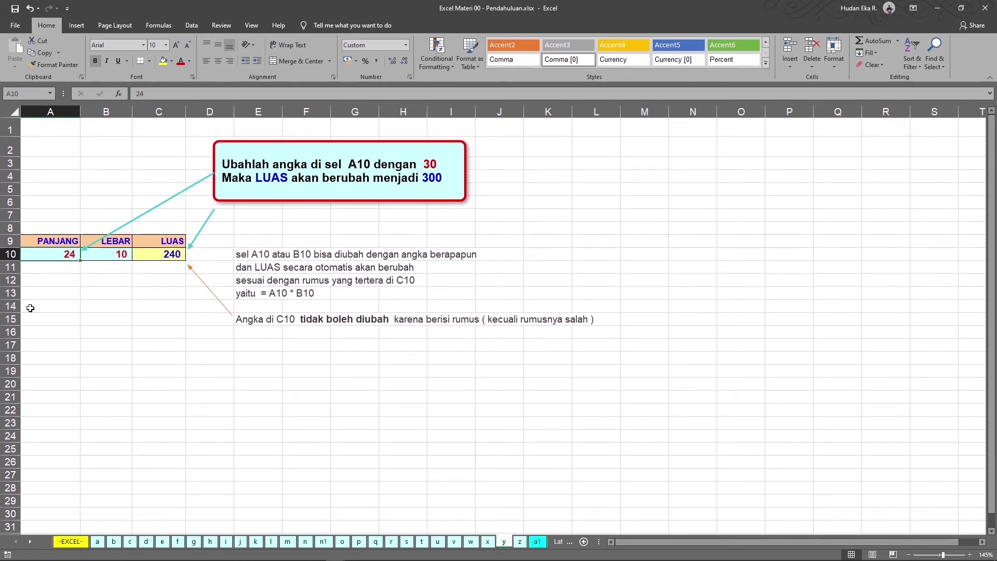
- Change PANJANG in A10 to 30 and begin retyping LUAS in C10 as =30*10
type("30")
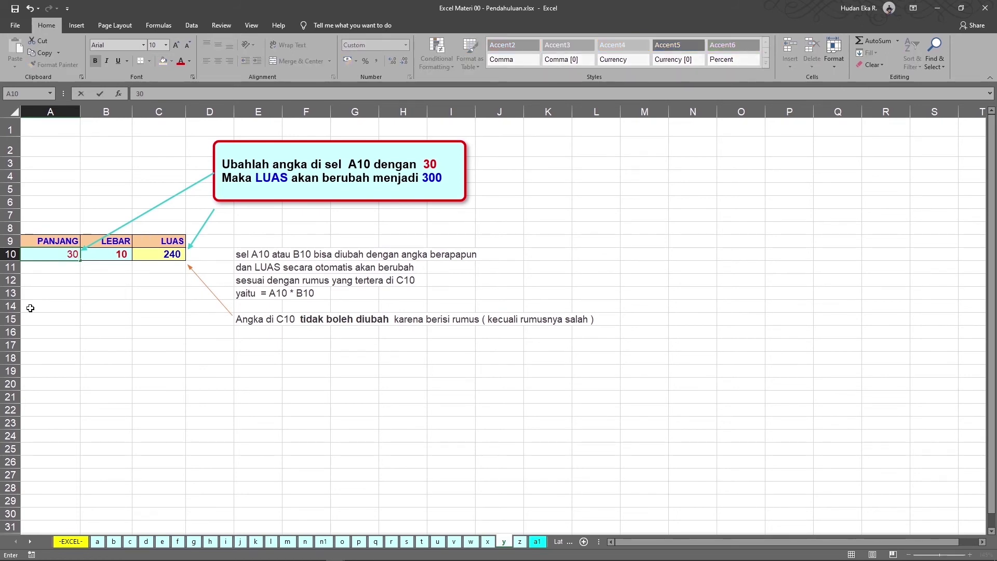
key("Return")
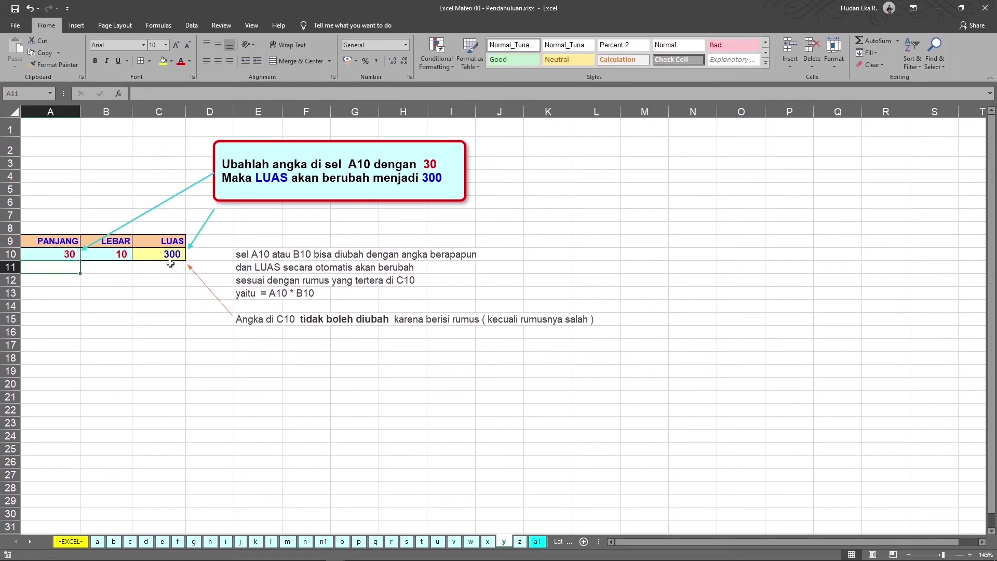
left_click(166, 255)
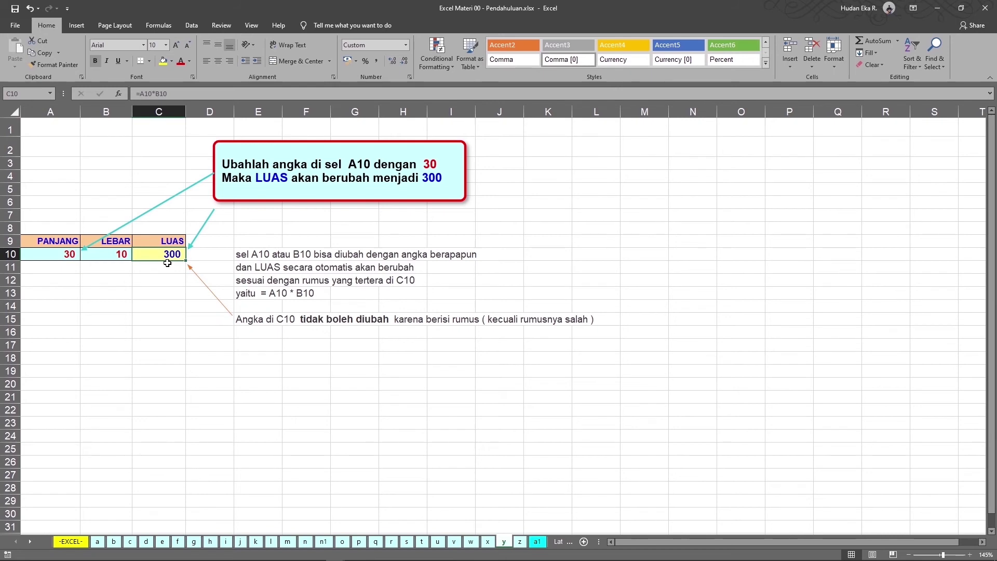
type("=")
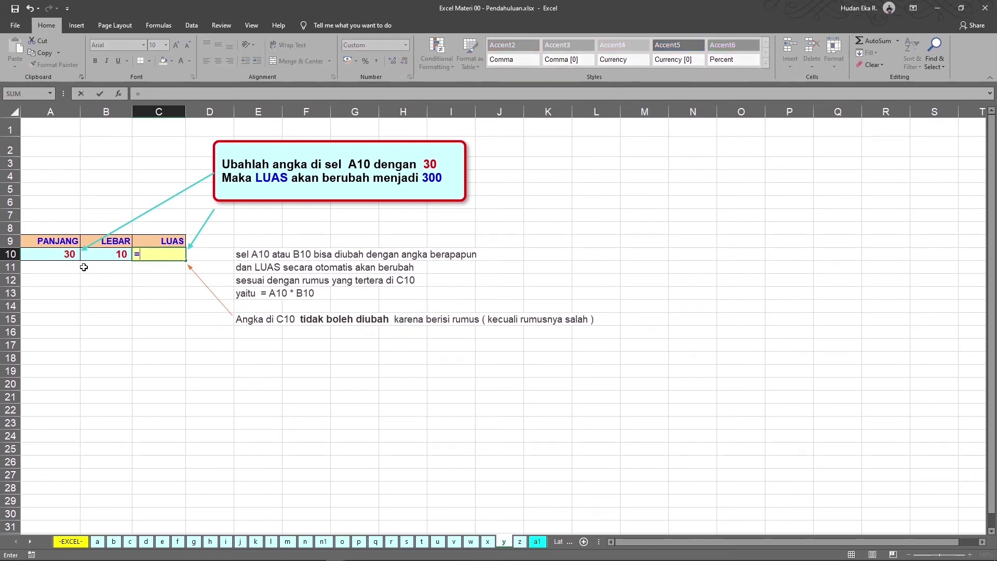
type("30*10")
- Commit =30*10 in C10 to show 300, then set LEBAR in B10 to 20
key("Return")
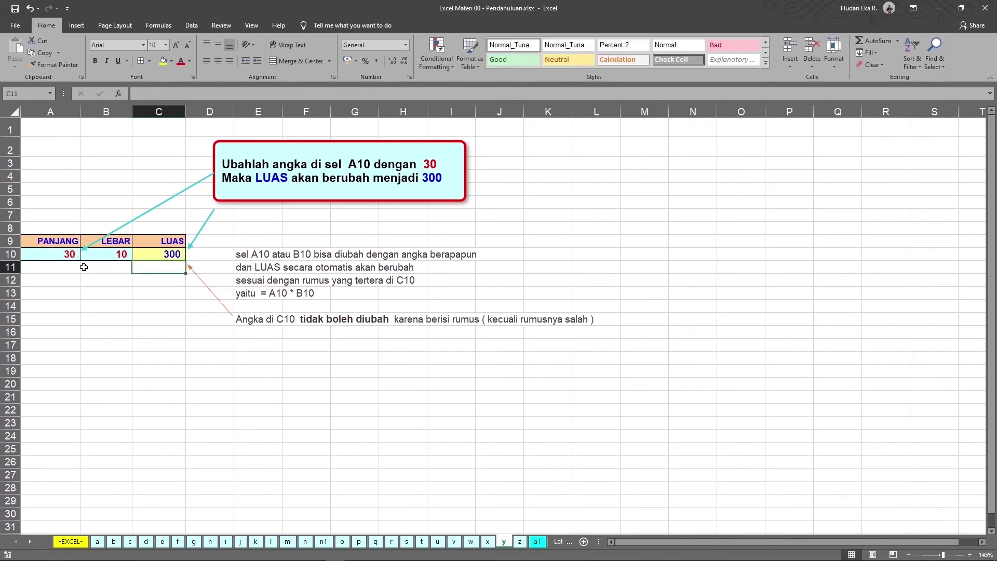
left_click(54, 254)
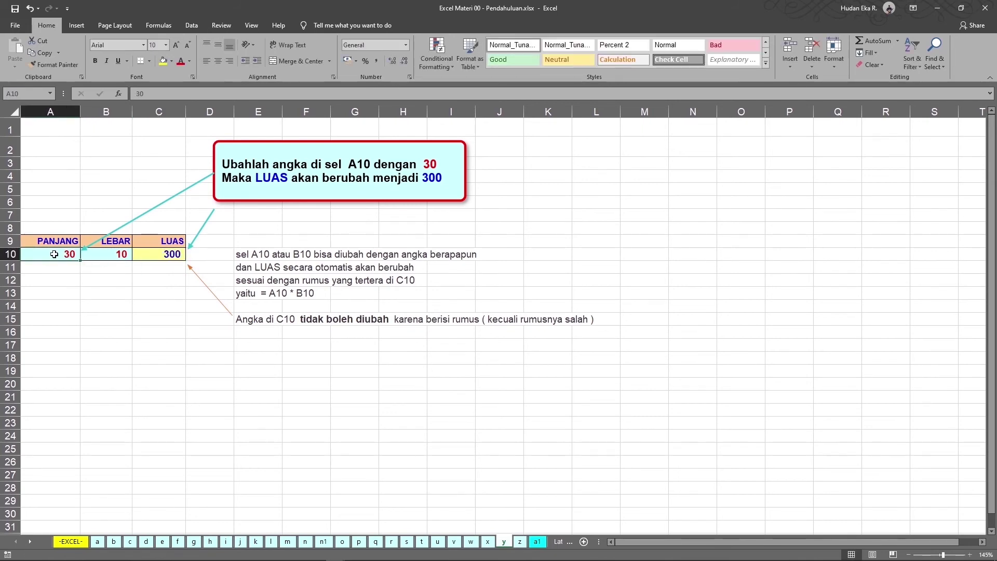
left_click(113, 256)
type("20")
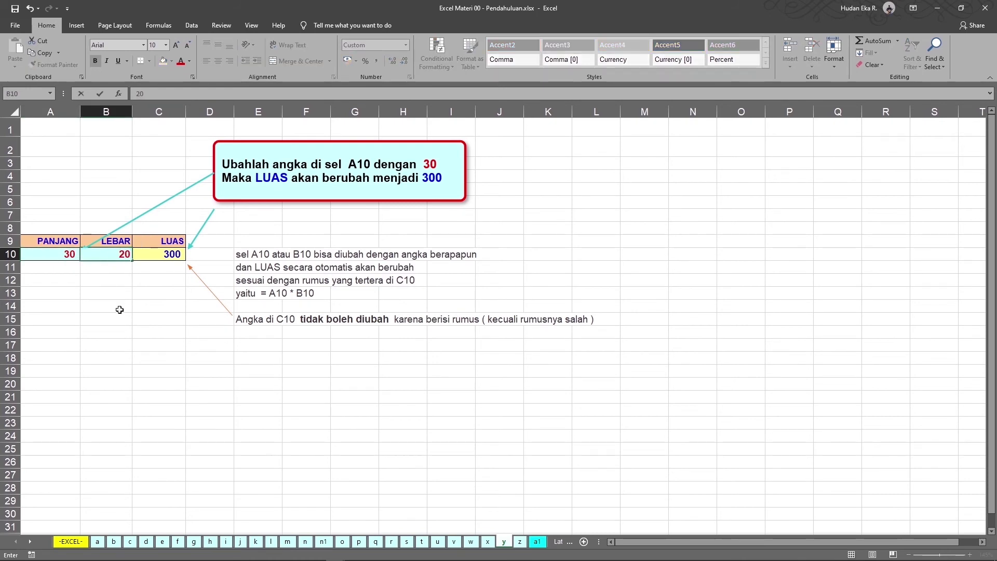
key("Return")
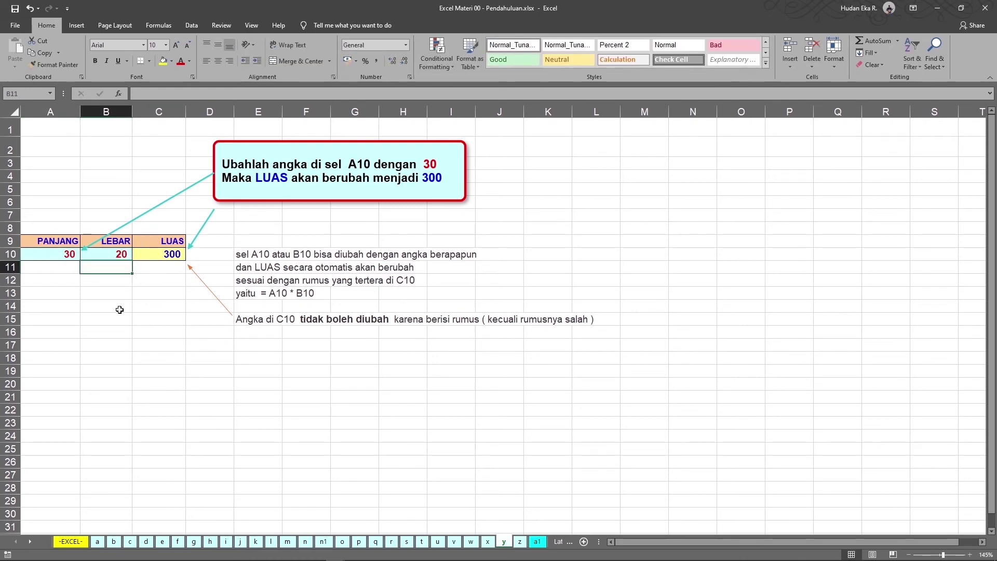
left_click(159, 254)
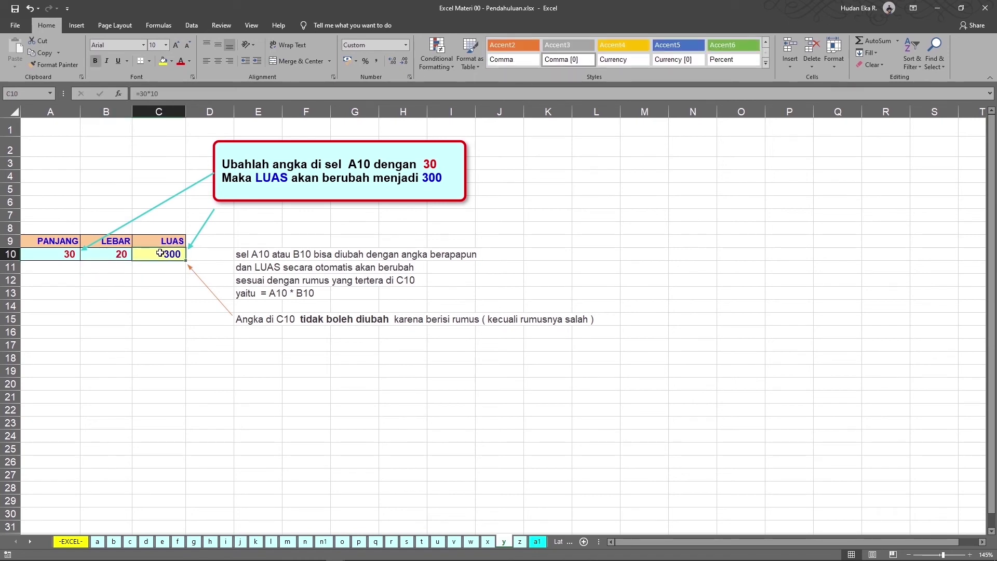
- Edit C10's fixed formula from =30*10 to =30*20
double_click(160, 253)
key("BackSpace")
key("BackSpace")
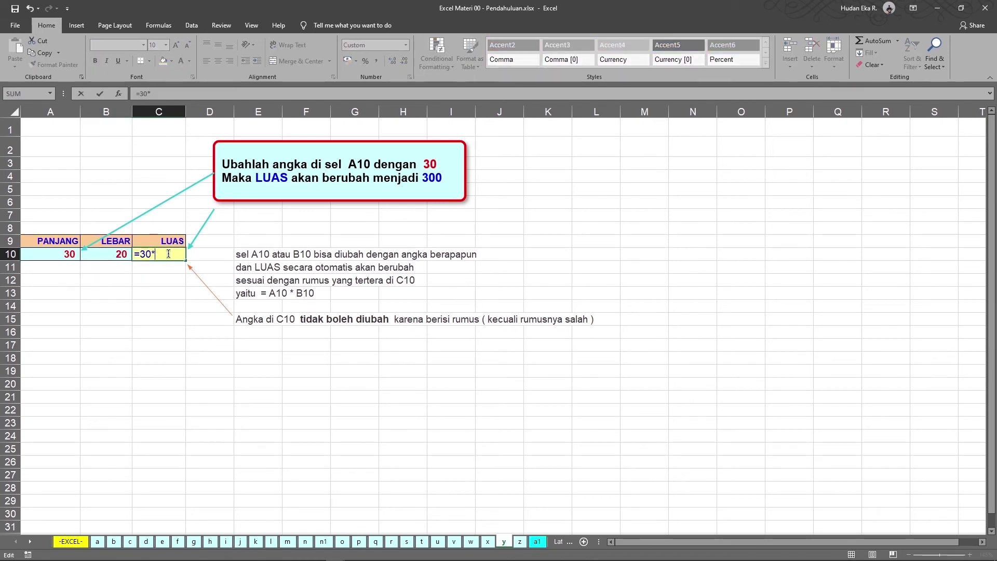
type("20")
key("Return")
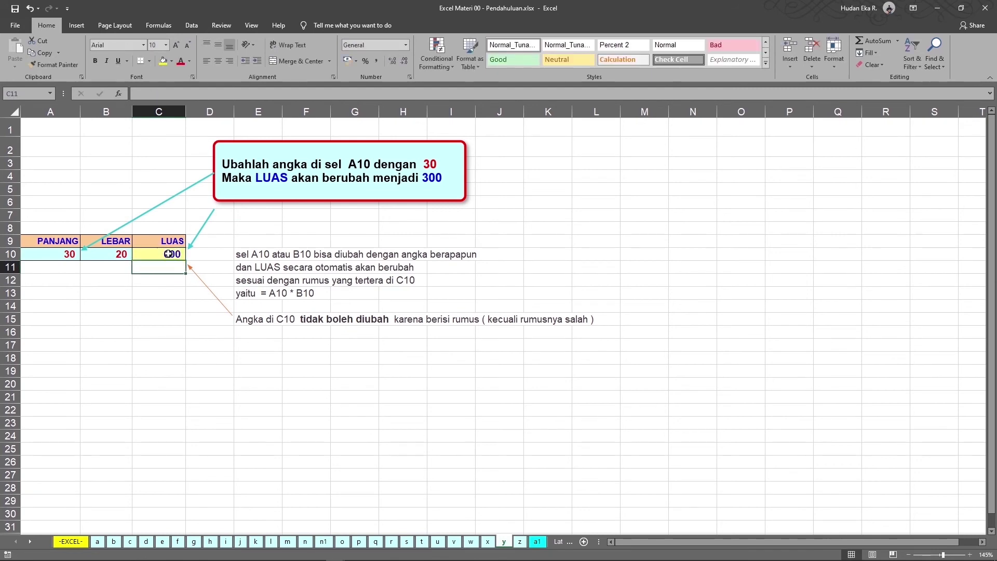
- Replace LUAS in C10 with =A10*B10, referencing PANJANG and LEBAR, showing 600
left_click(164, 254)
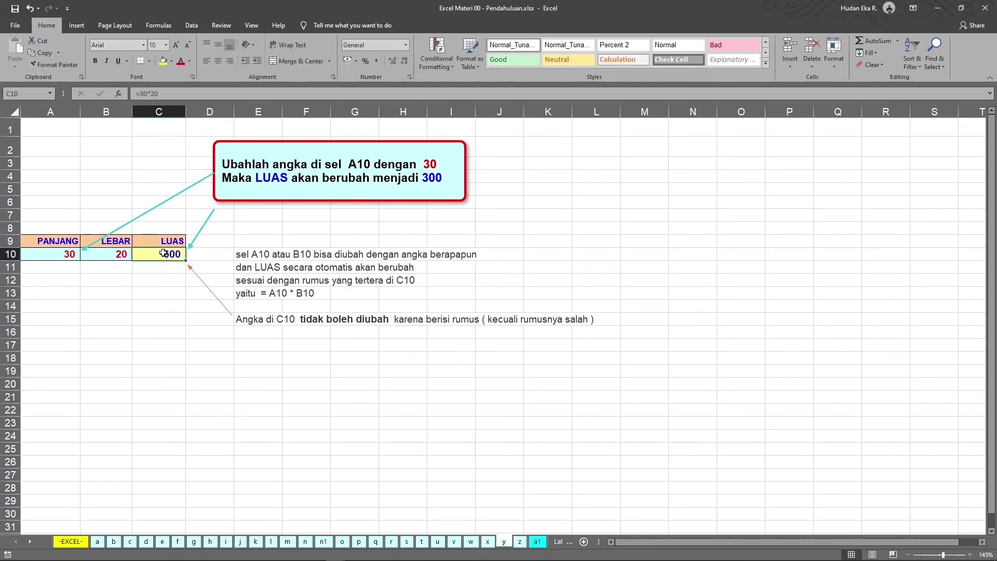
type("=")
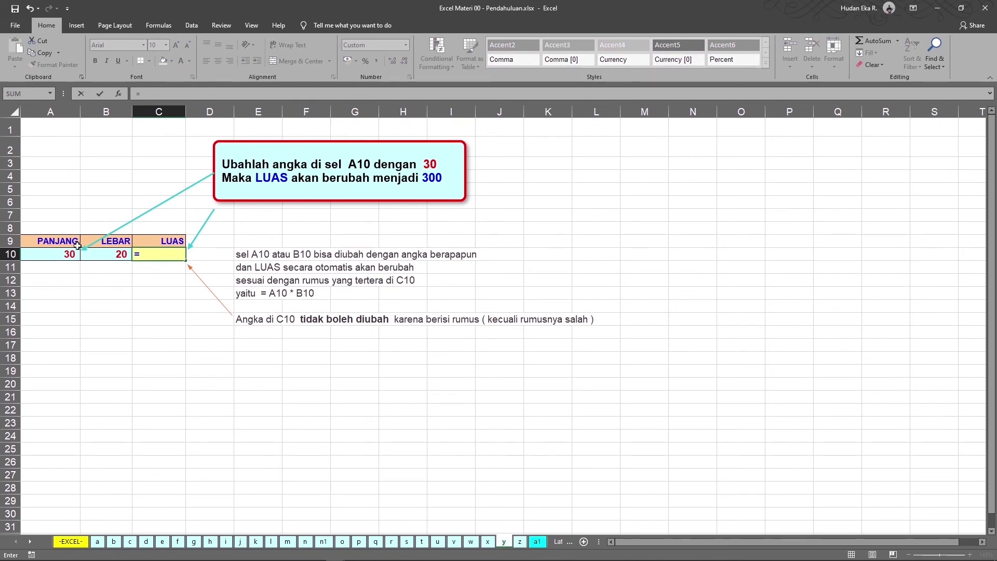
left_click(54, 256)
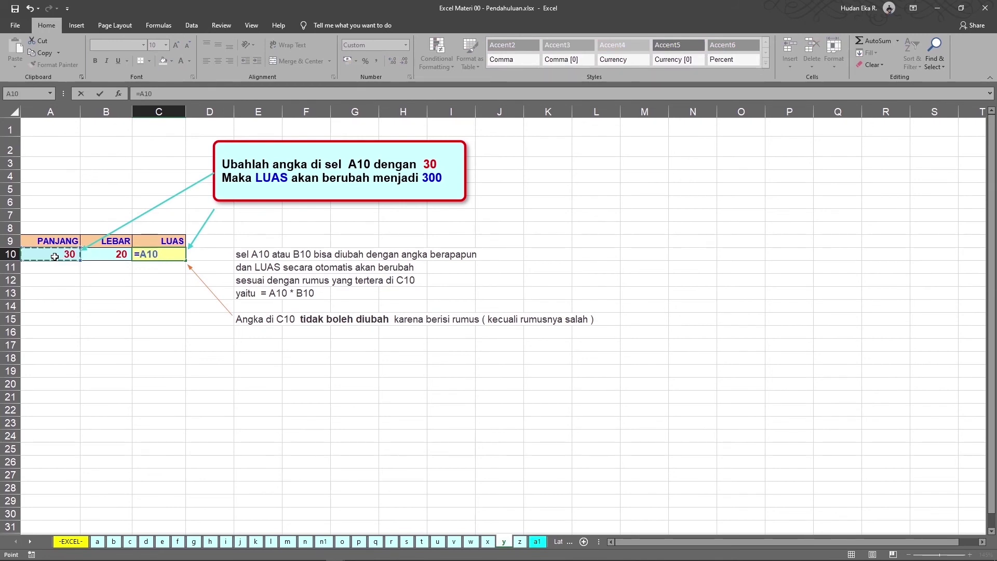
type("*")
left_click(94, 255)
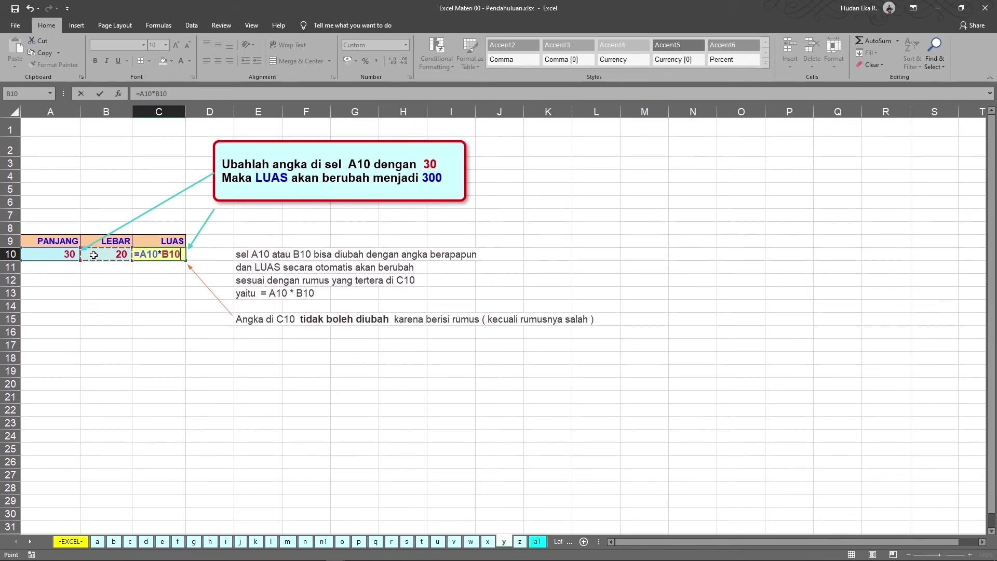
key("Return")
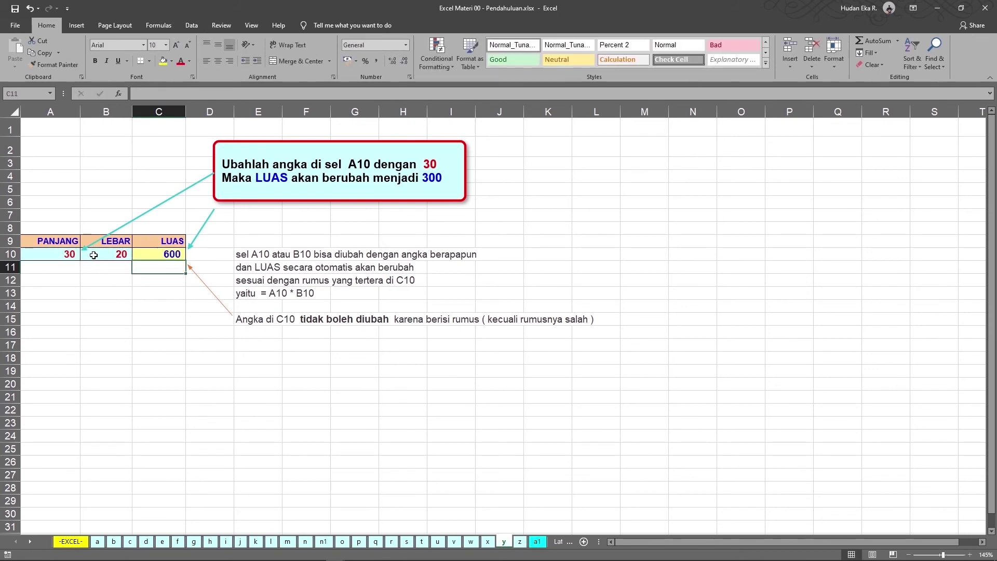
- Set LEBAR to 10000 and PANJANG to 1291, then autofit column C to show 12.910.000
left_click(105, 253)
type("10")
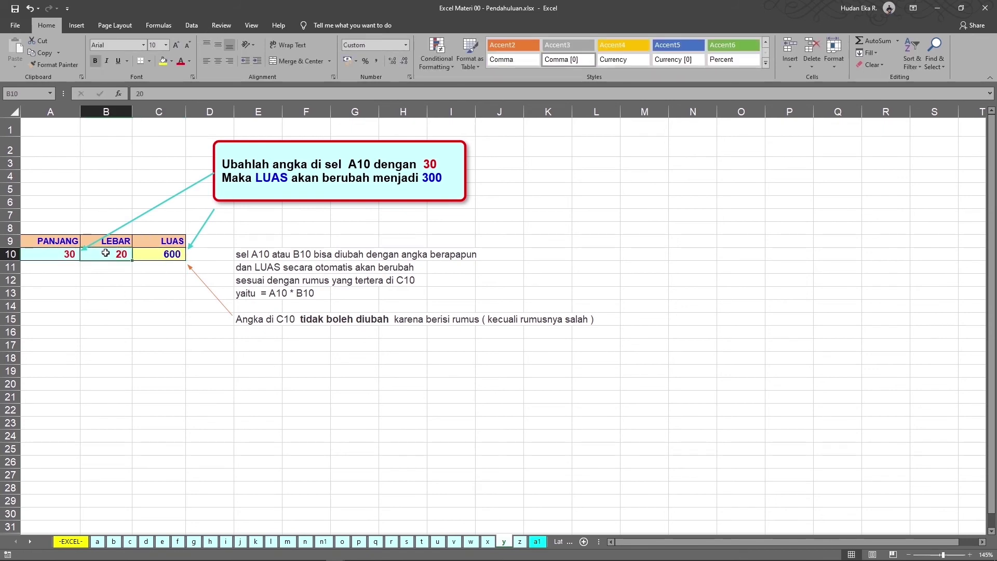
type("000")
key("Return")
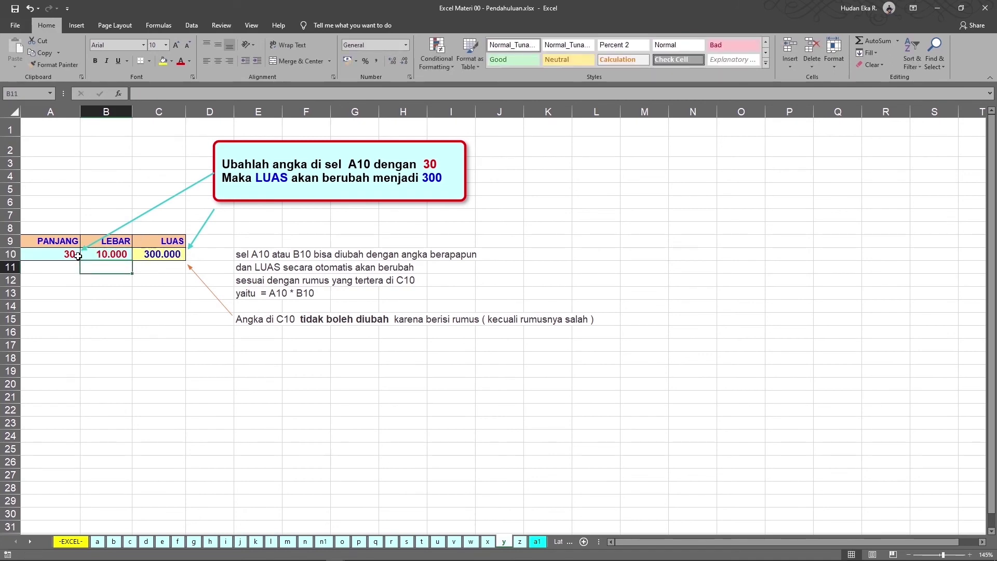
left_click(59, 255)
type("301291")
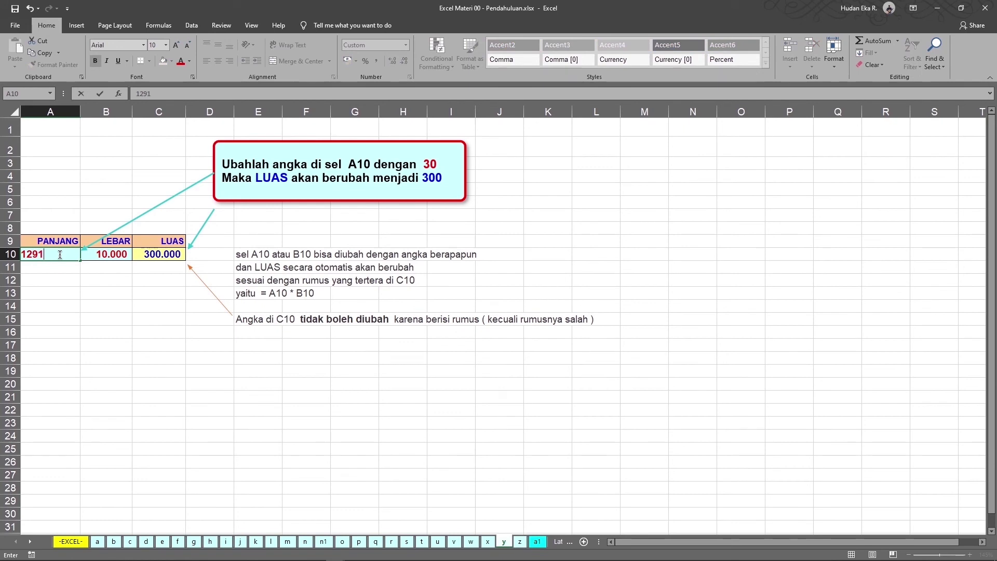
key("Return")
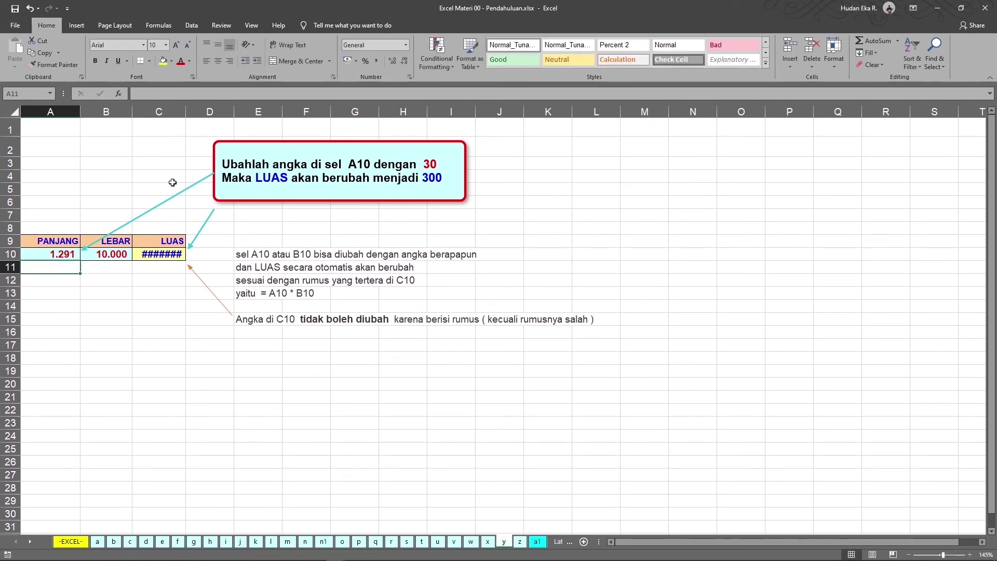
double_click(186, 108)
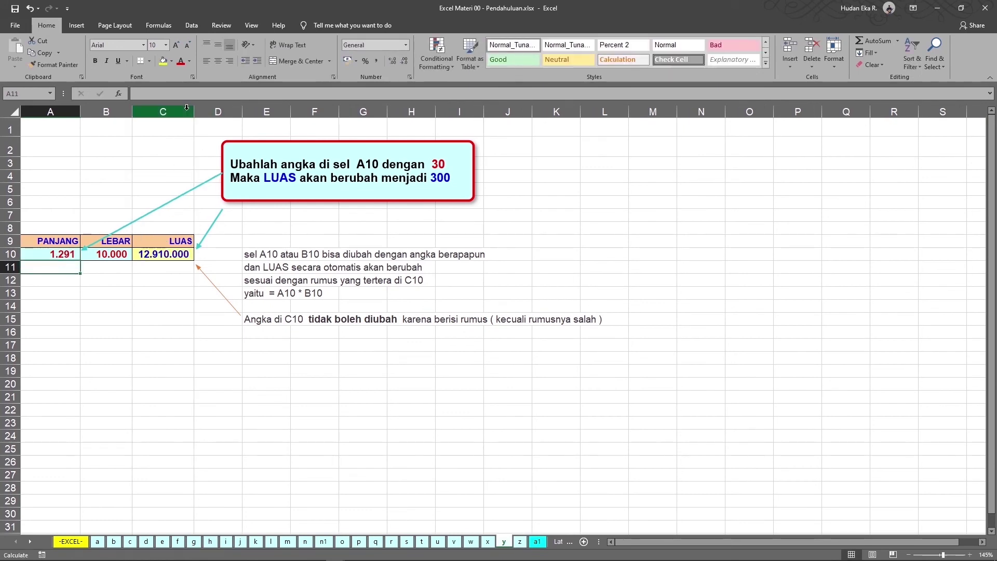
left_click(167, 257)
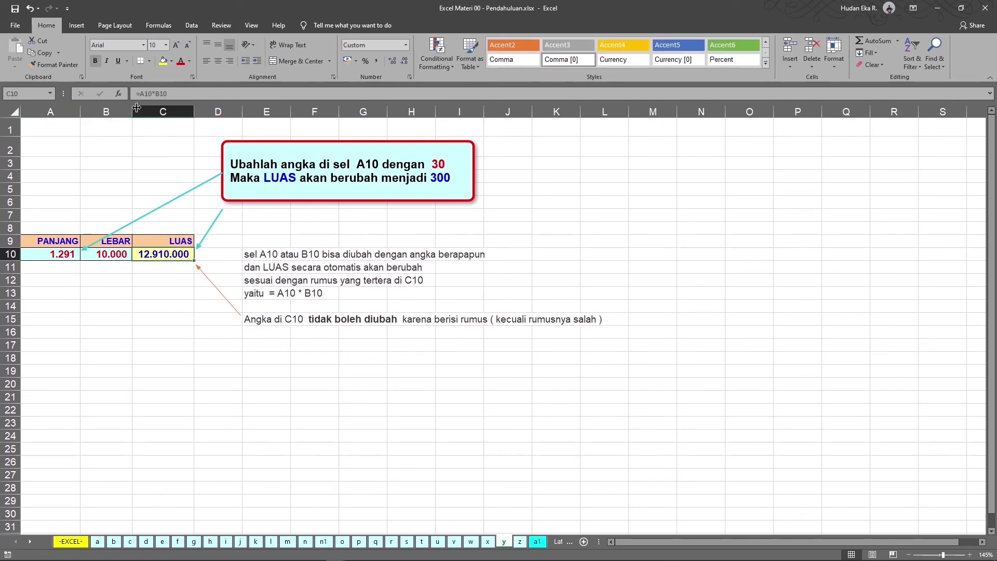
left_click(51, 254)
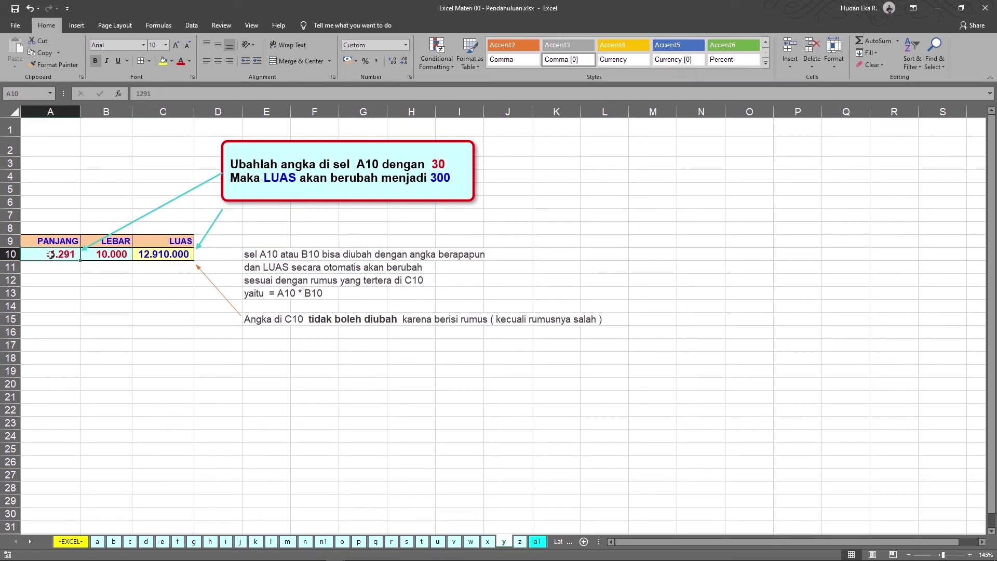
left_click(95, 255)
left_click(57, 256)
left_click(108, 254)
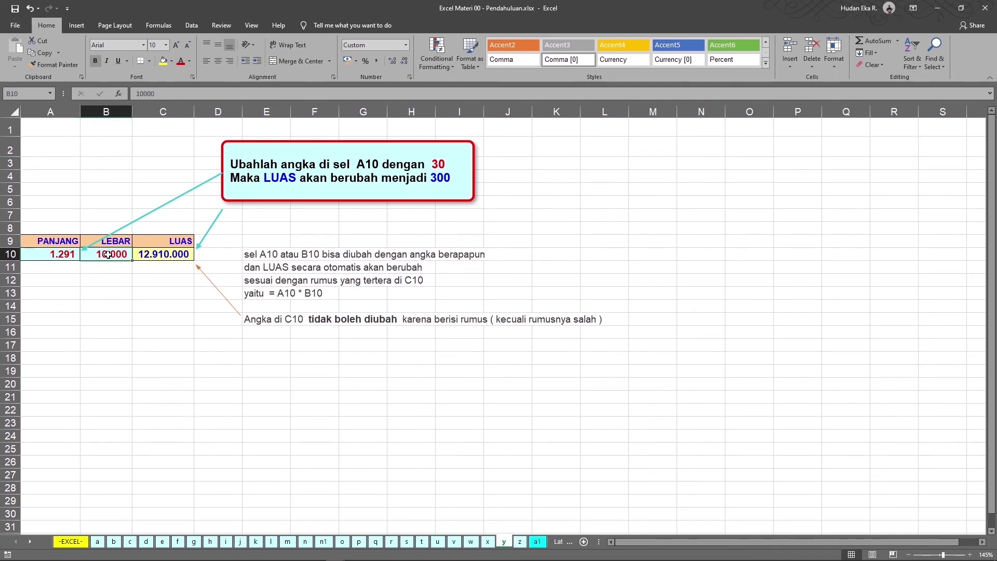
left_click(168, 253)
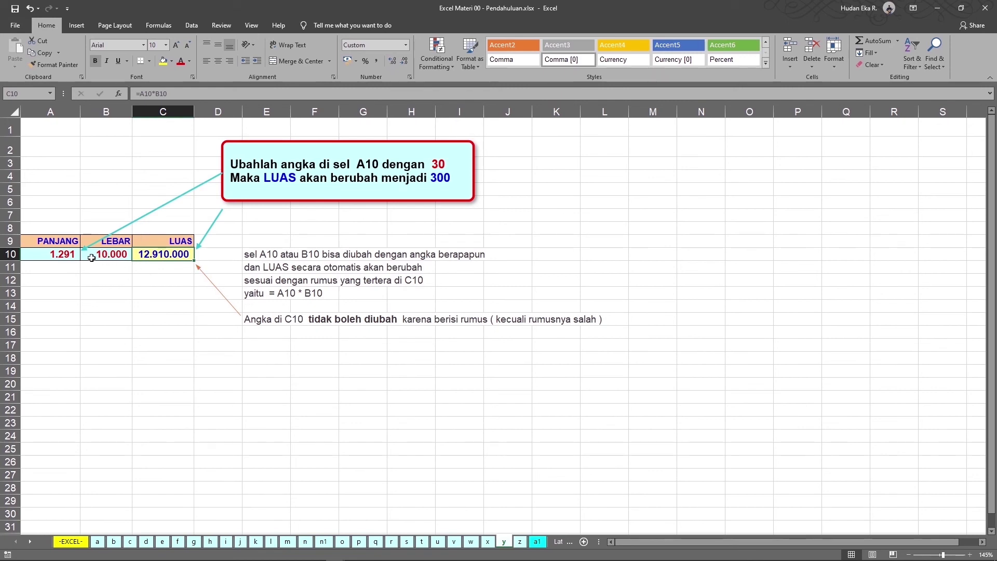
left_click(61, 256)
left_click(116, 258)
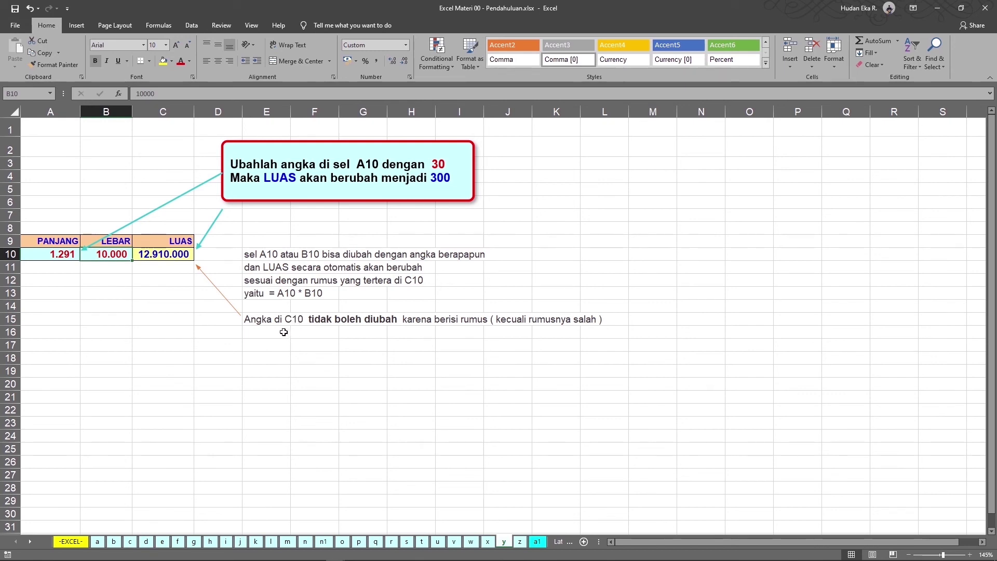
left_click(173, 260)
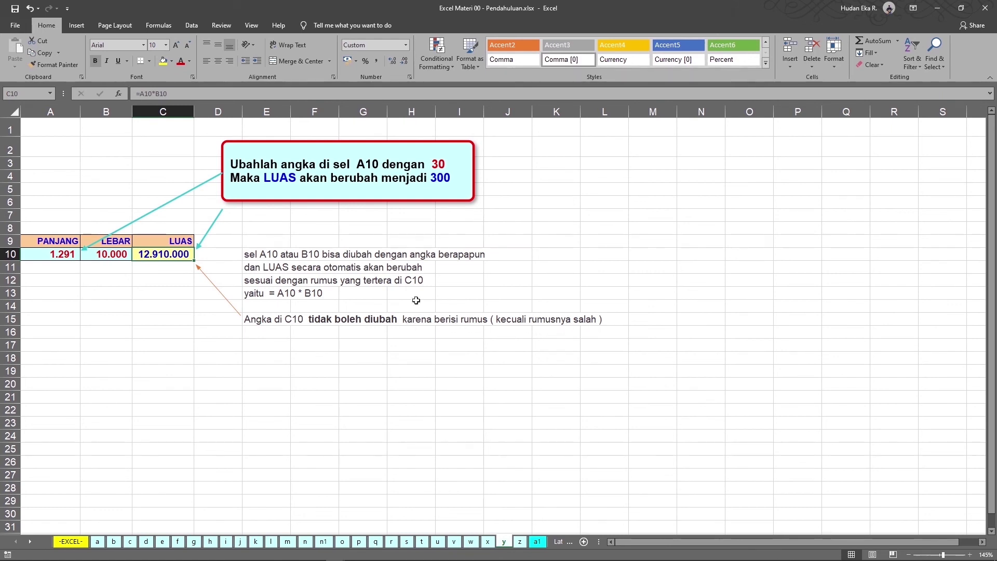
left_click_drag(108, 254, 50, 254)
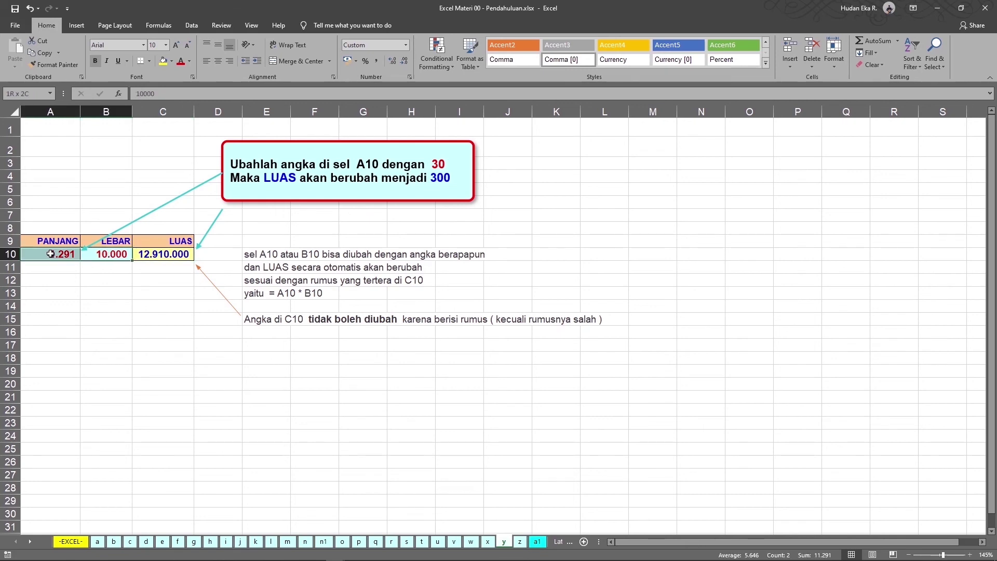
left_click(50, 254)
key("shift+Right")
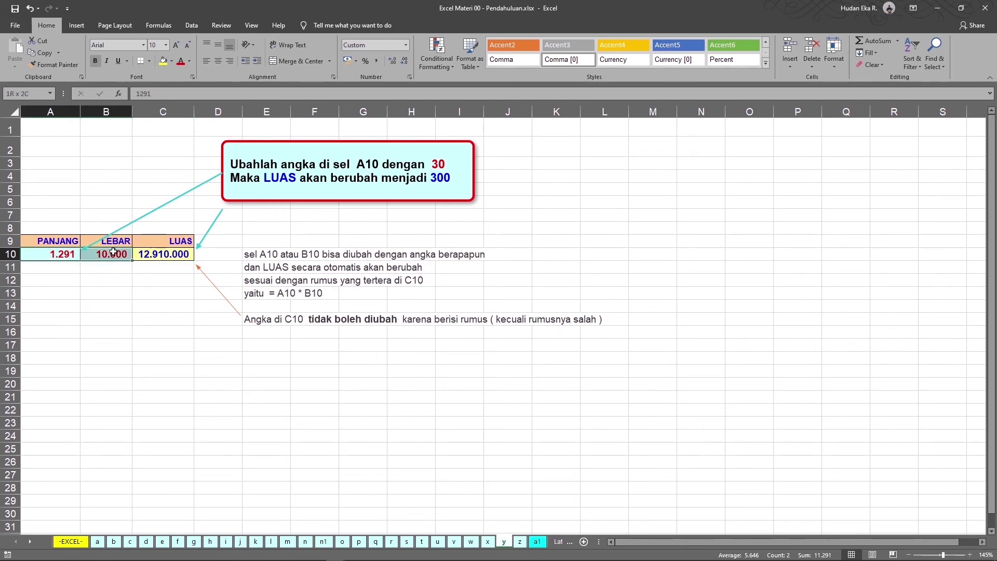
key("shift+Left")
key("shift+Right")
left_click(170, 254)
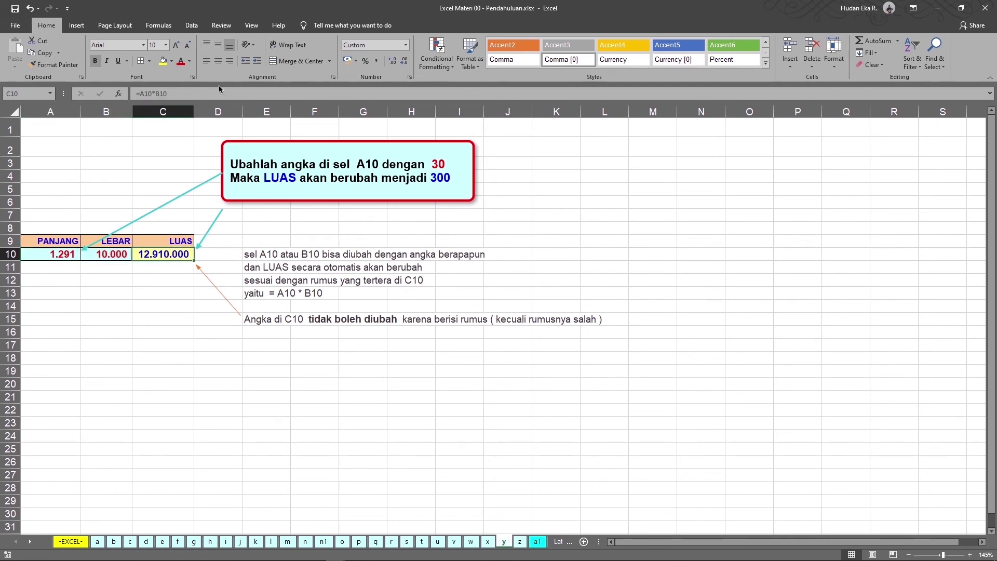
left_click(169, 272)
type("=")
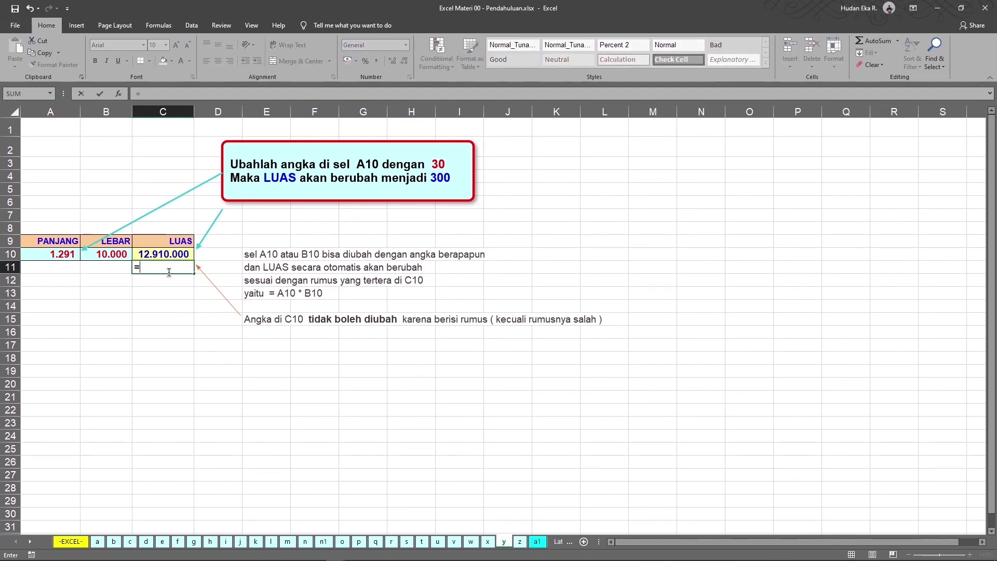
key("Escape")
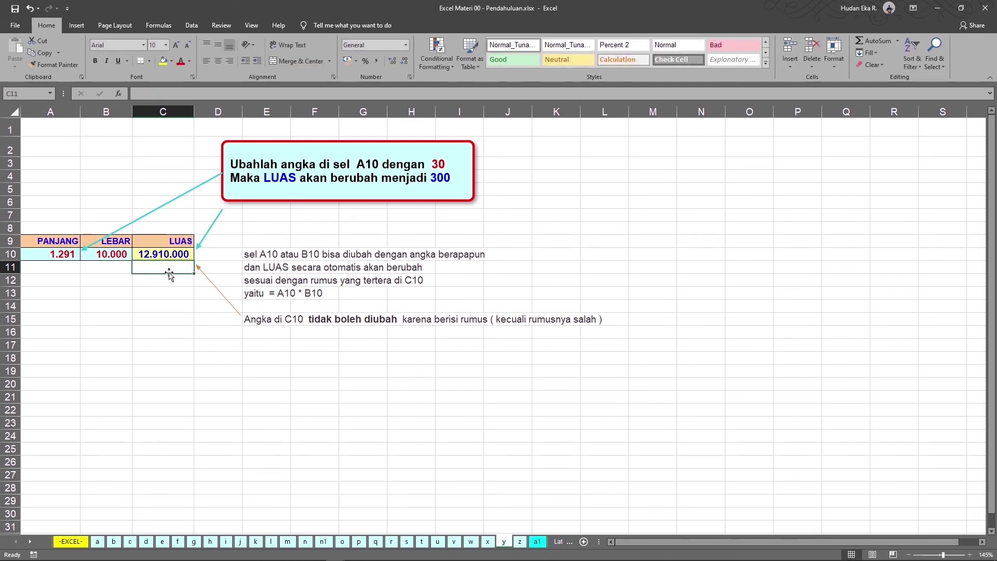